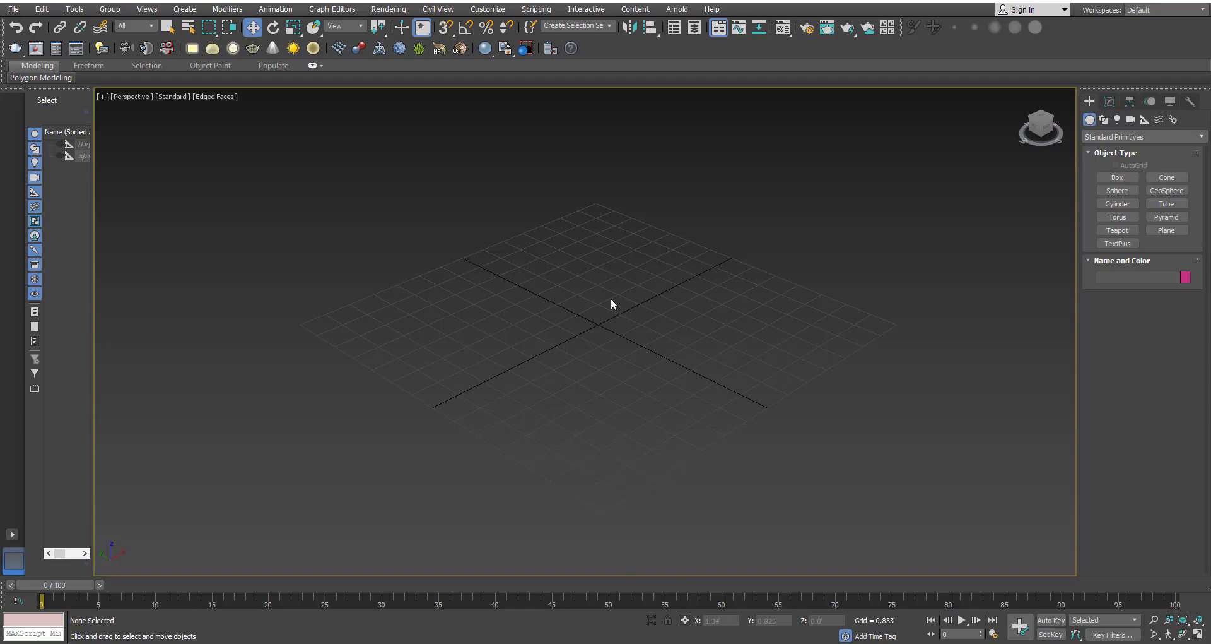
- Draw a plane across the home grid, about 7.8' long and 13.9' wide
scroll(610, 303, "down", 2)
scroll(611, 316, "up", 4)
middle_click_drag(613, 320, 581, 295, "alt")
scroll(588, 283, "down", 3)
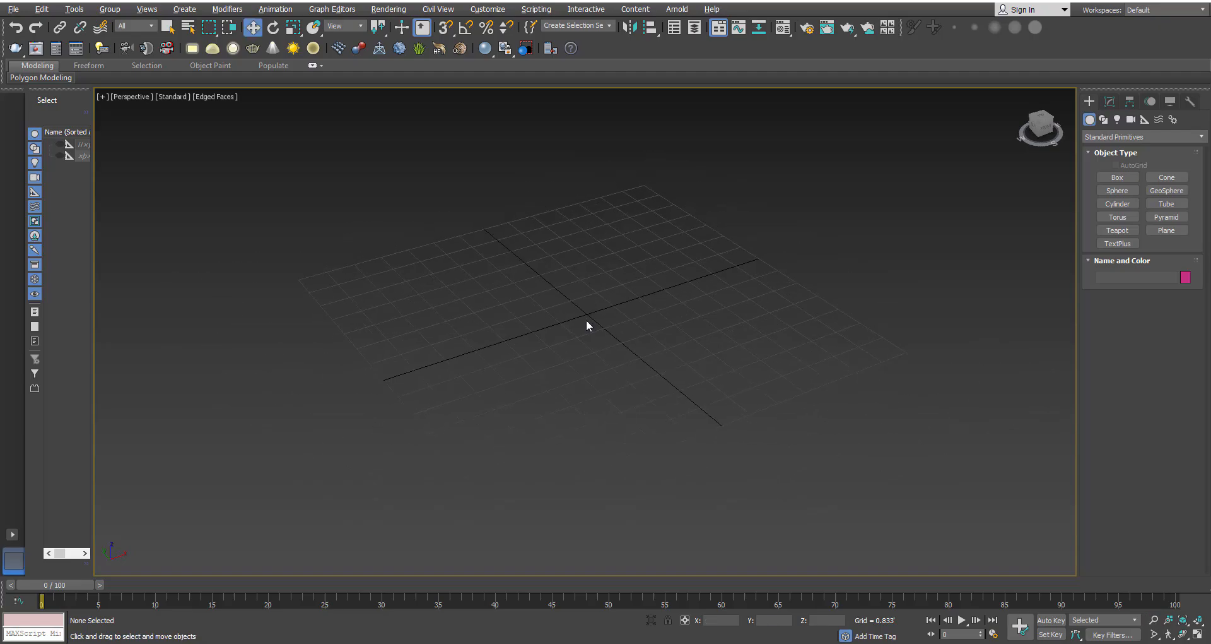
left_click(1160, 229)
left_click_drag(649, 203, 323, 488)
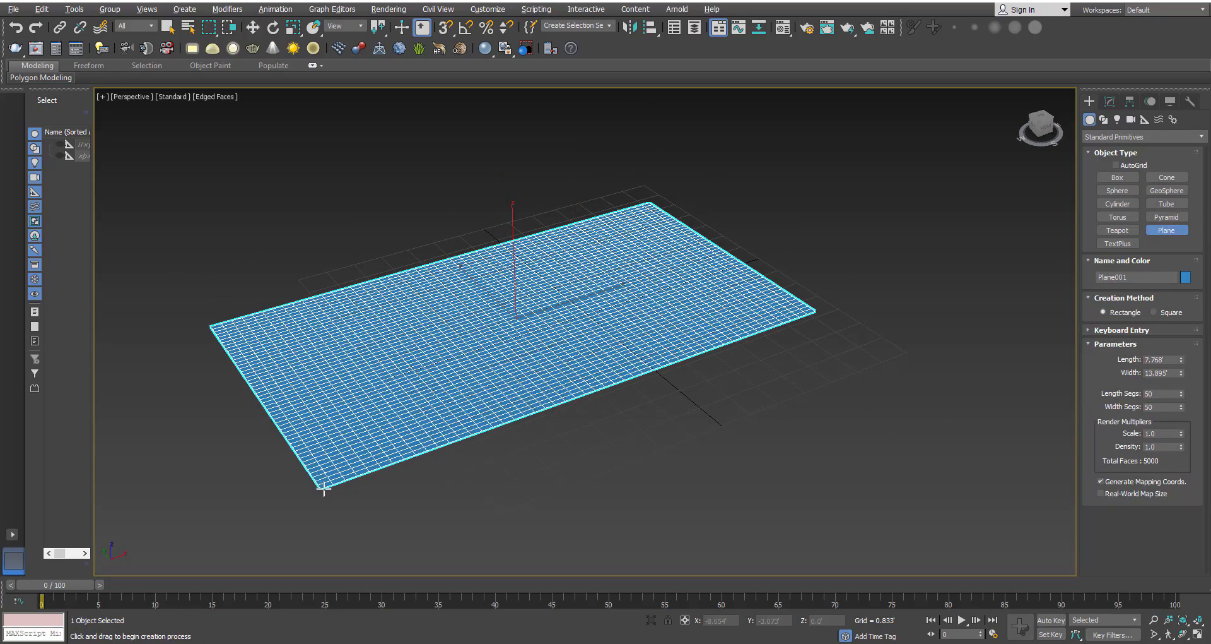
key("w")
- Set the plane's length and width segments to 1 each
left_click(1109, 101)
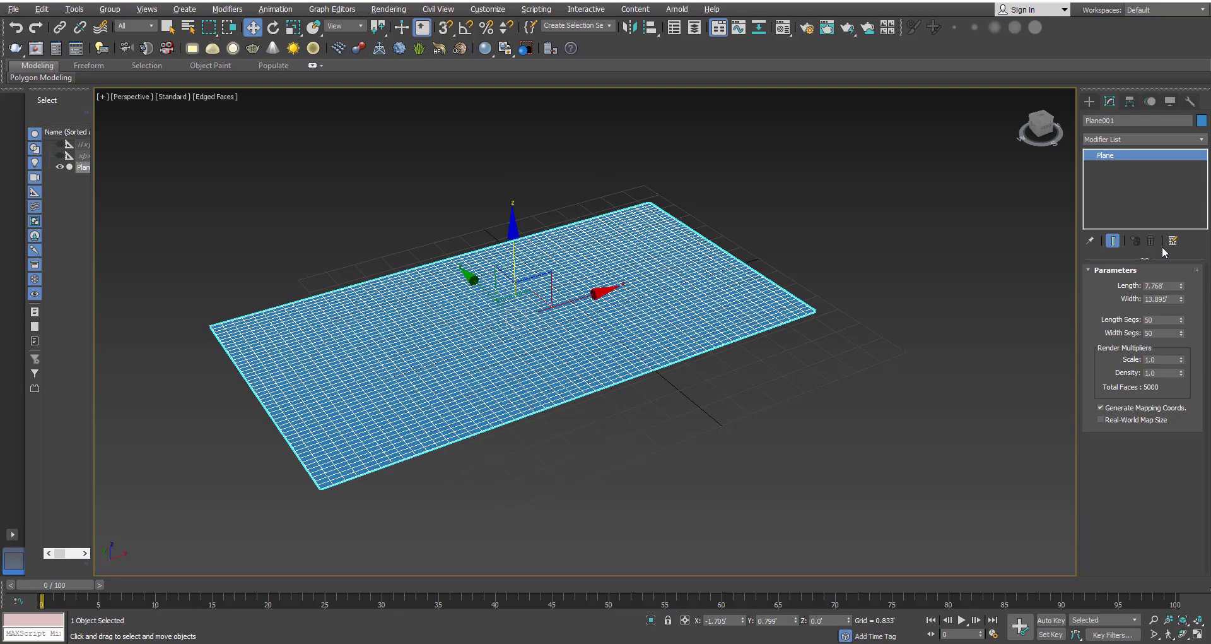
left_click(1155, 319)
type("1")
key("Tab")
type("1")
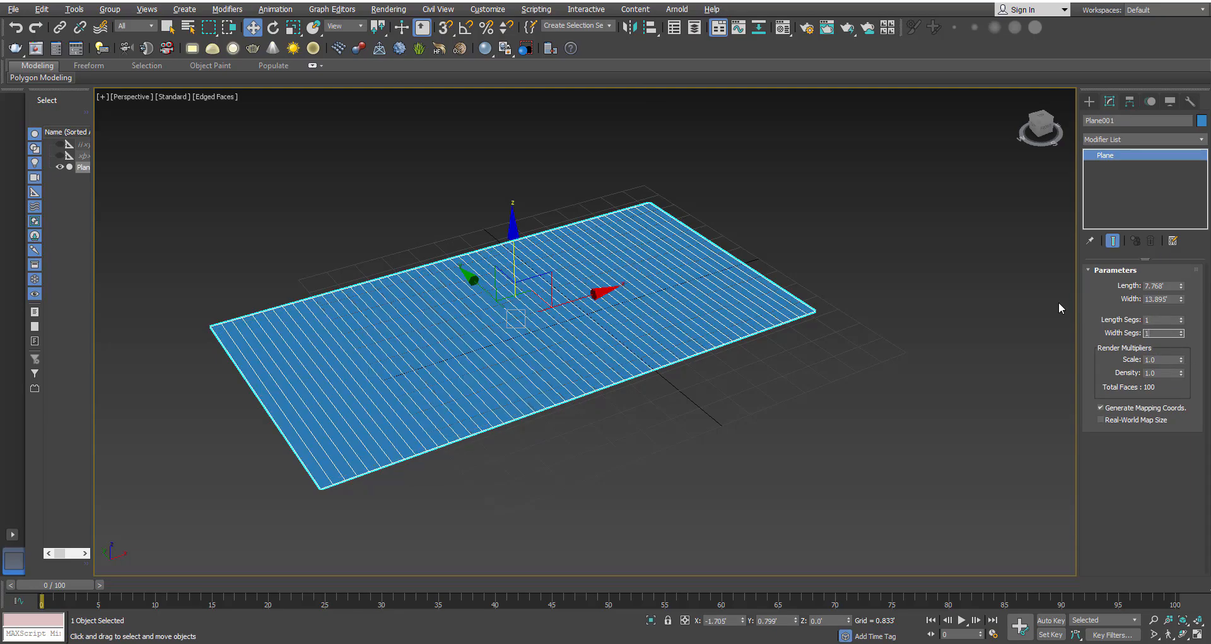
key("Return")
- Set the plane's length and width to 10' each
left_click(1169, 286)
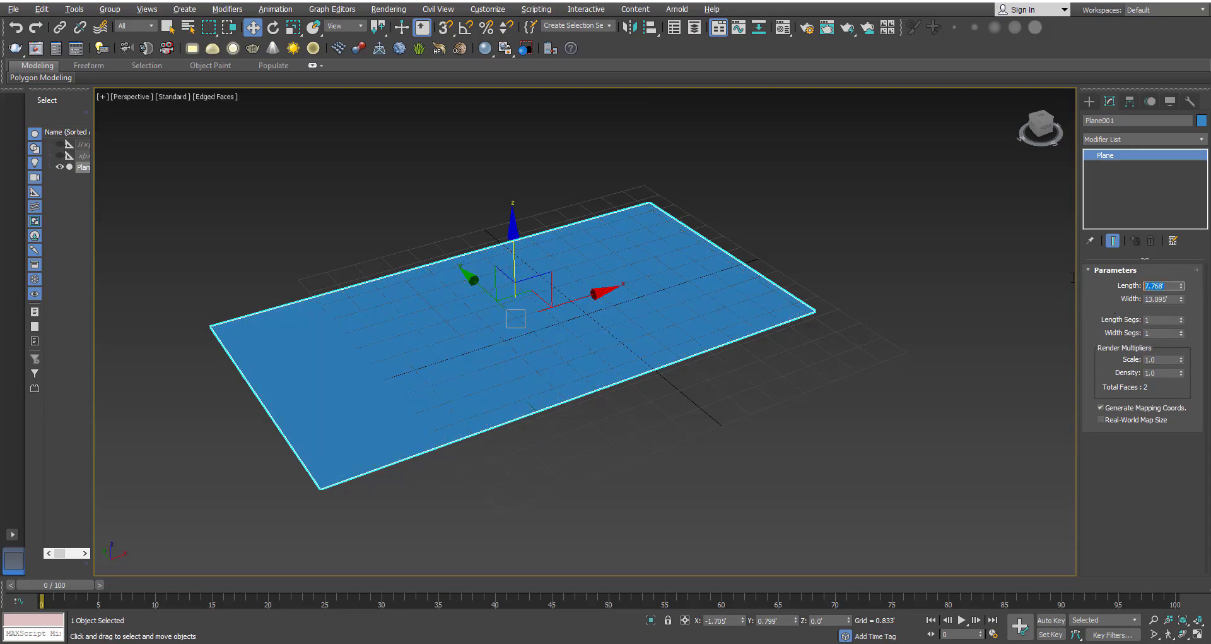
type("10")
key("Tab")
type("10")
key("Return")
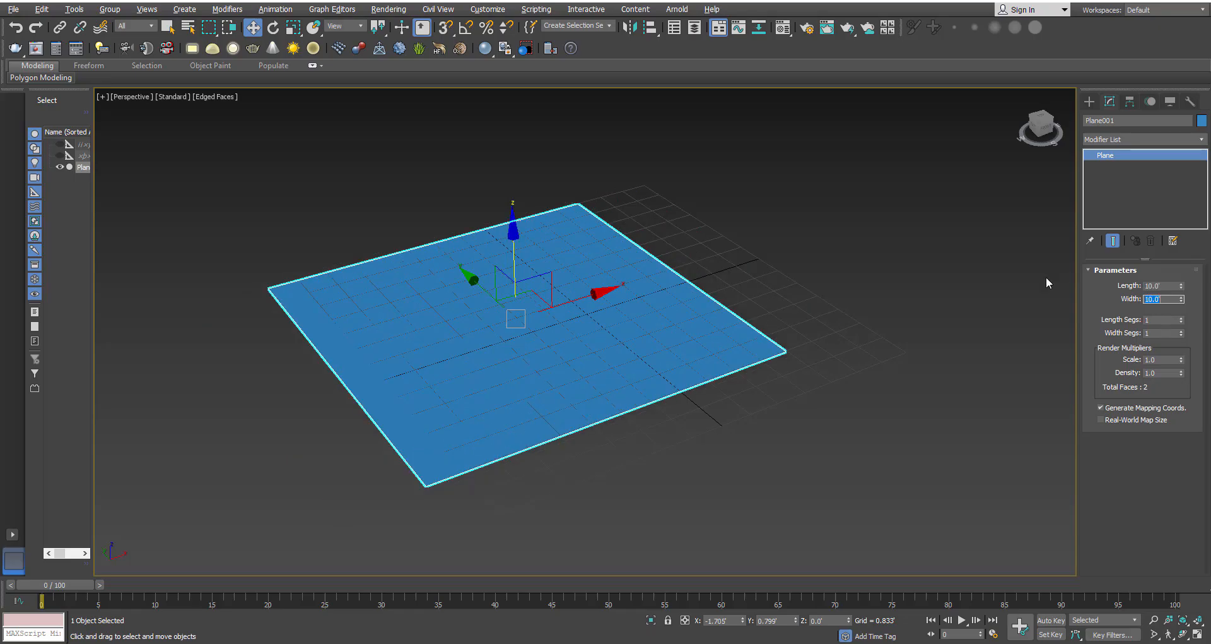
- Centre the plane on the grid origin by setting its X and Y position to 0
middle_click_drag(655, 257, 659, 251)
left_click_drag(729, 621, 653, 621)
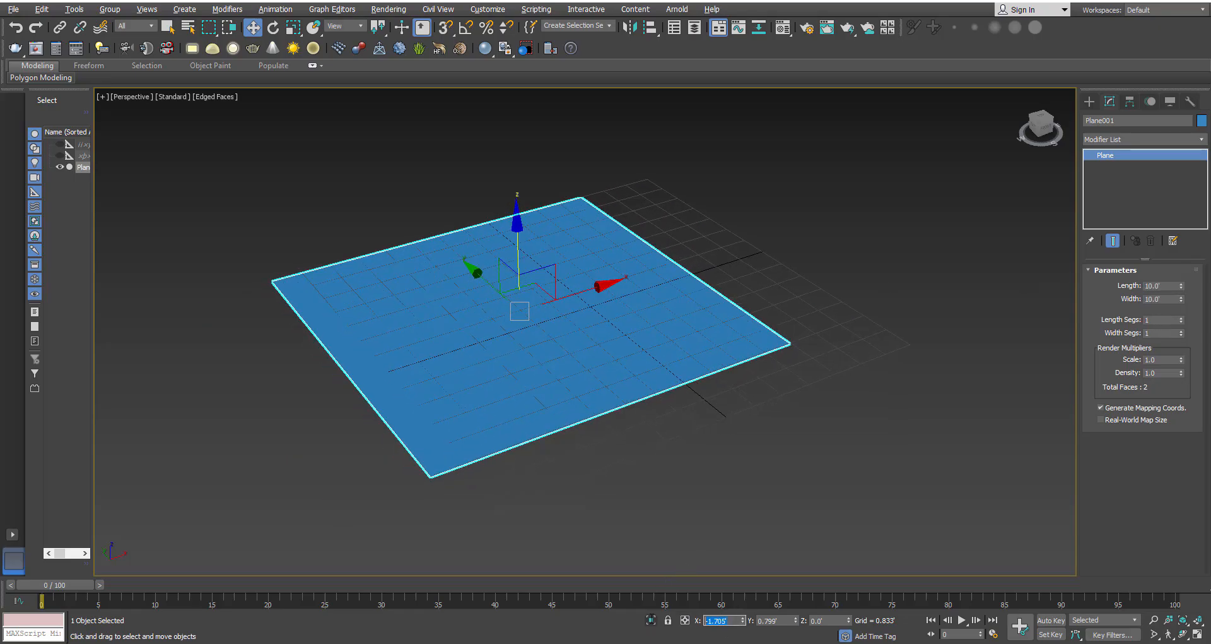
type("0")
key("Tab")
type("0")
key("Return")
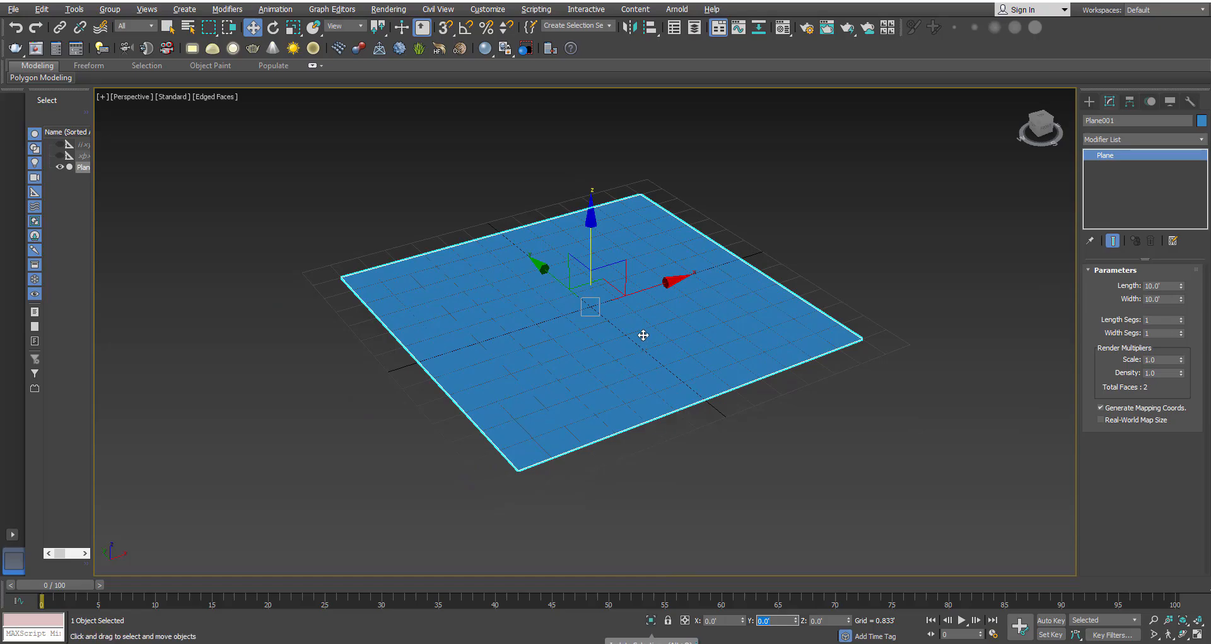
- Set the plane's length and width to 12' each and deselect it
scroll(644, 353, "down", 3)
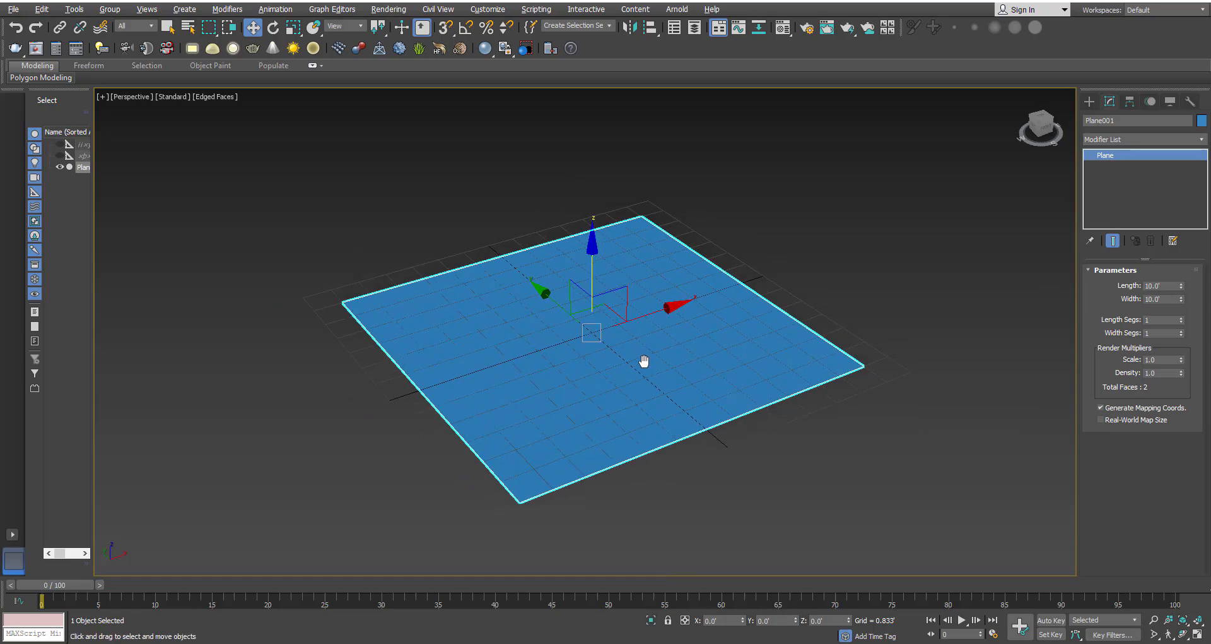
left_click(1169, 285)
type("12")
key("Tab")
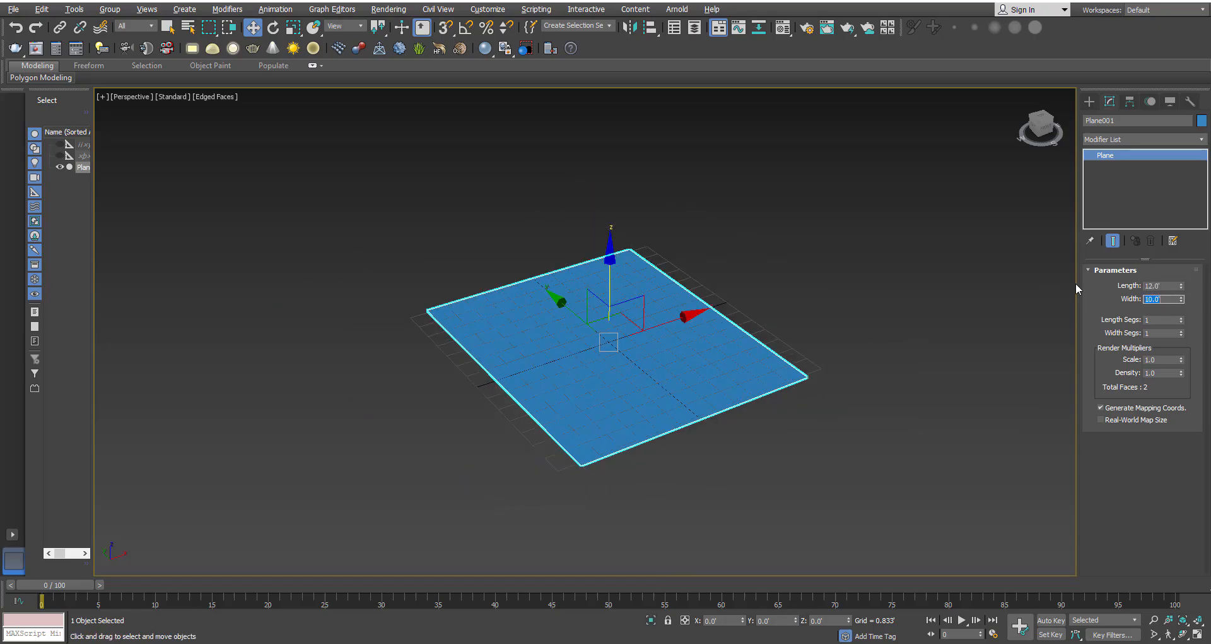
type("12")
key("Return")
left_click(762, 289)
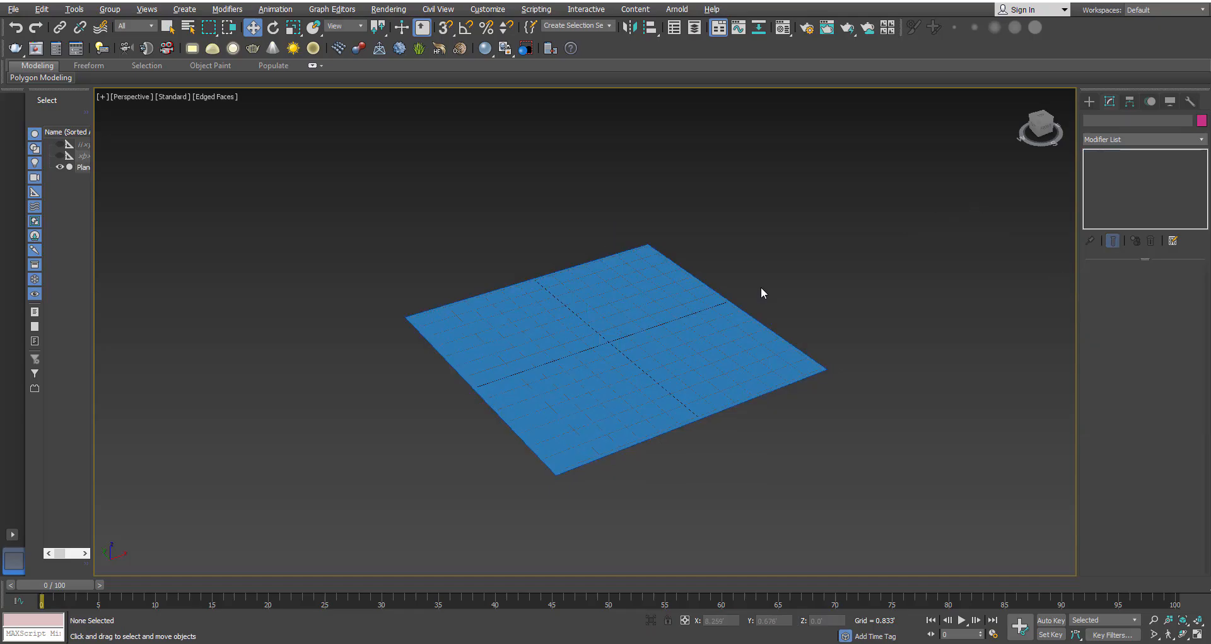
- Select the plane and open the Material Editor
left_click(691, 328)
scroll(691, 327, "up", 4)
key("m")
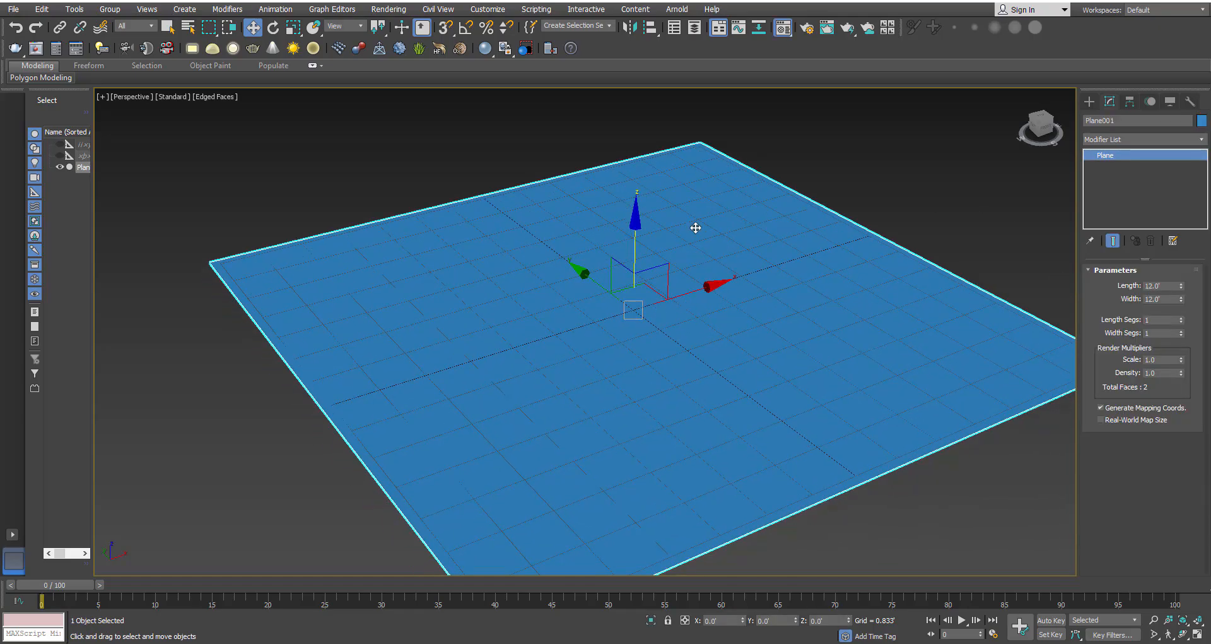
left_click(964, 322)
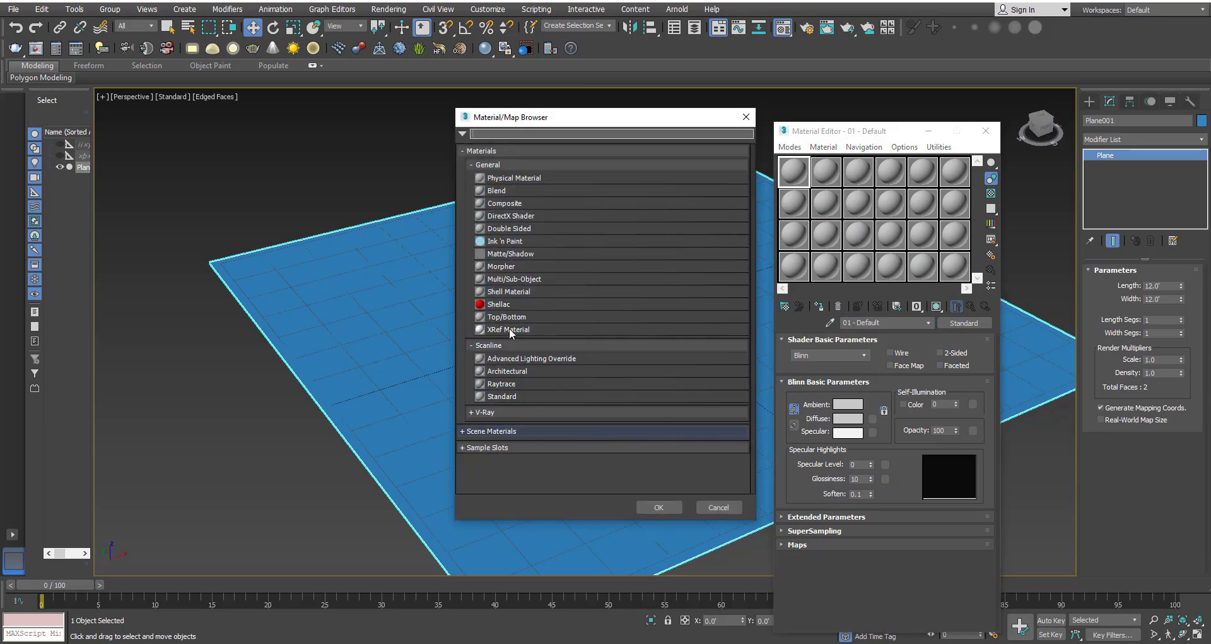
left_click(499, 413)
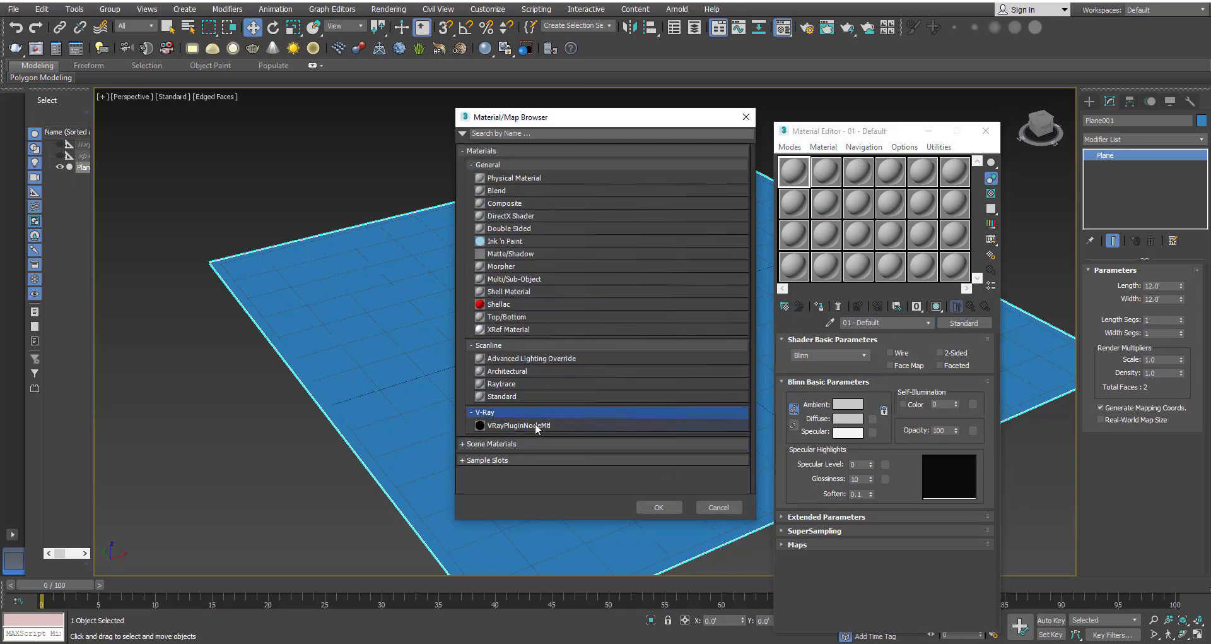
left_click(719, 507)
- Switch the production renderer to V-Ray Next, update 1.1 and set the output size to HDTV (video) at 1920 x 1080
left_click(389, 9)
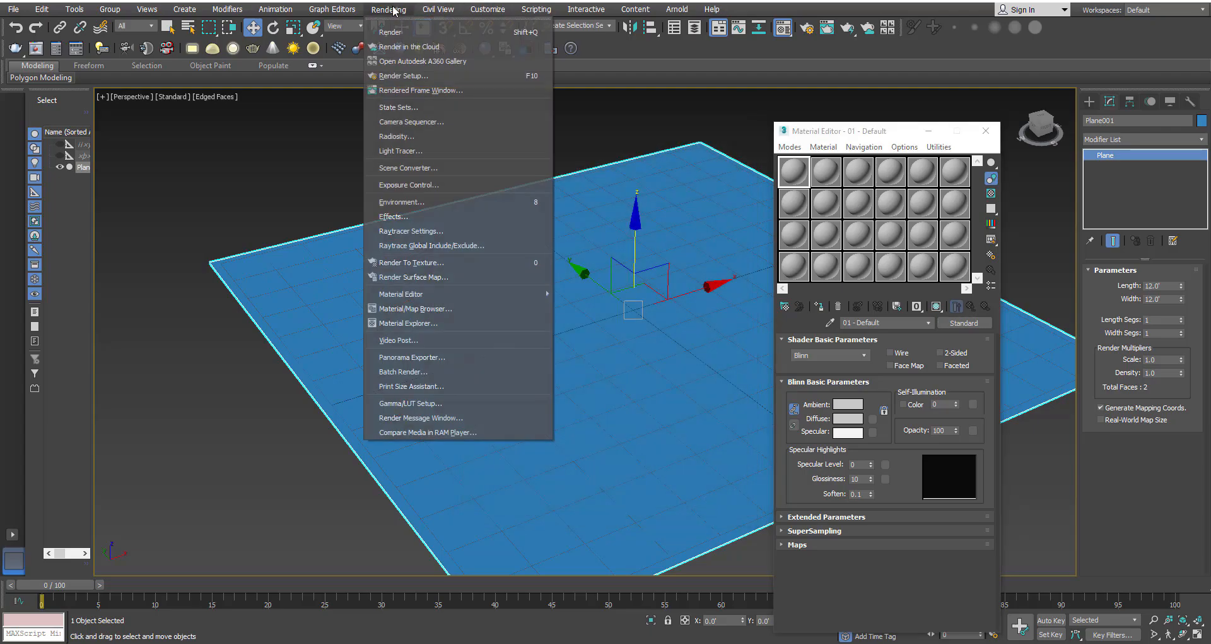
left_click(401, 77)
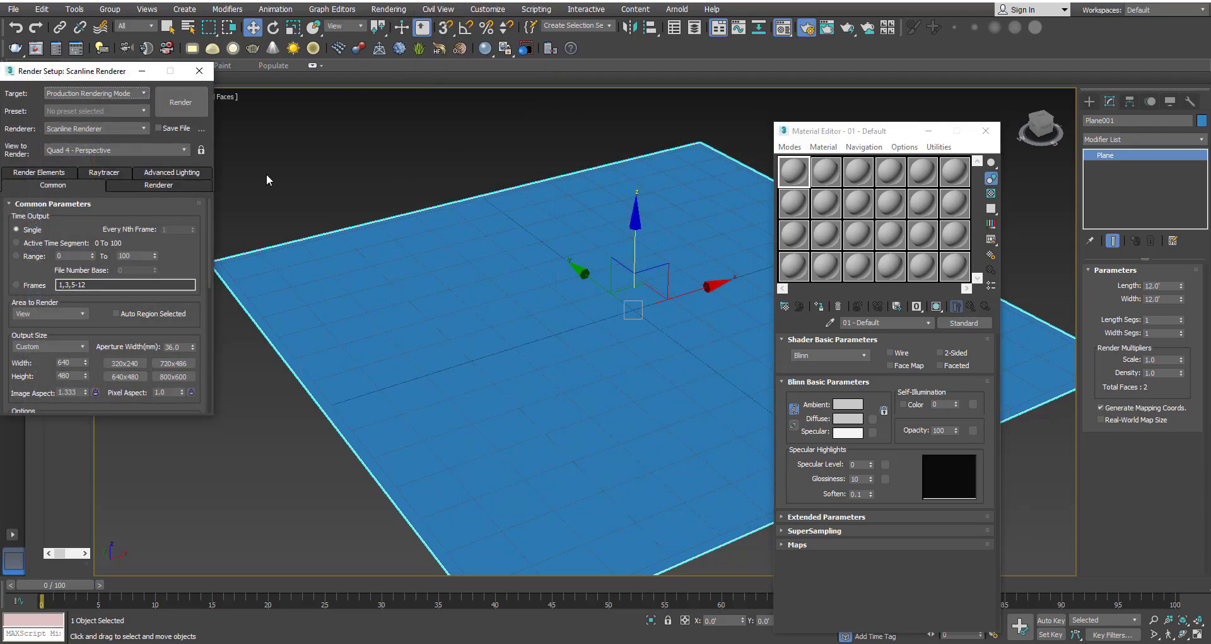
left_click_drag(124, 76, 424, 86)
left_click(391, 138)
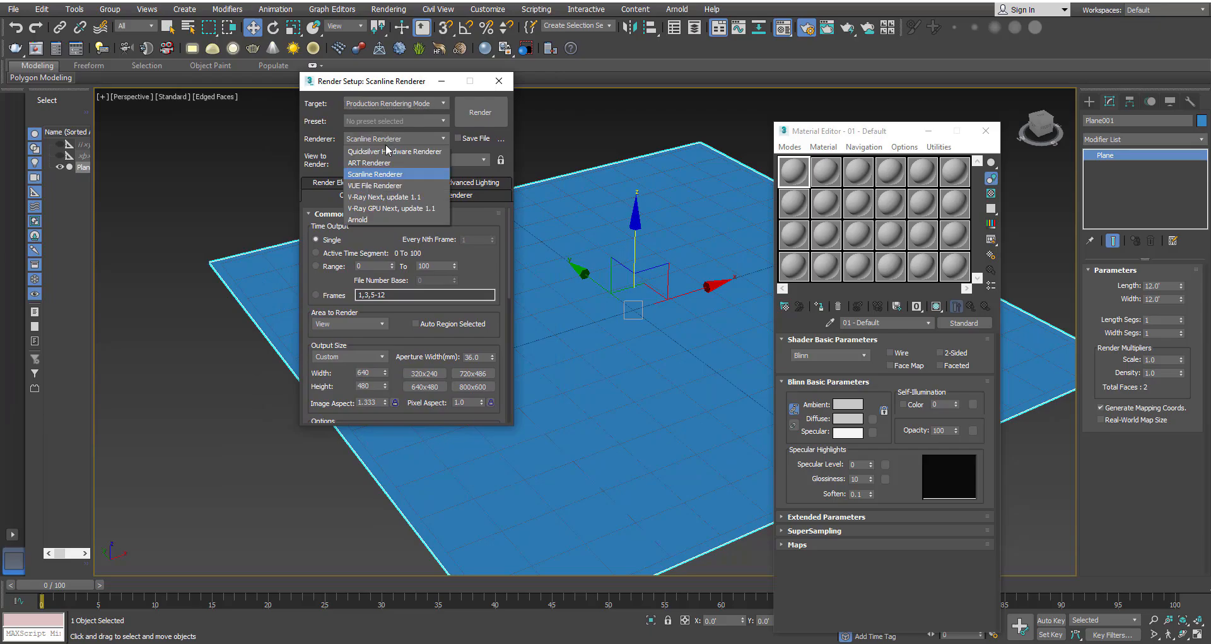
left_click(378, 198)
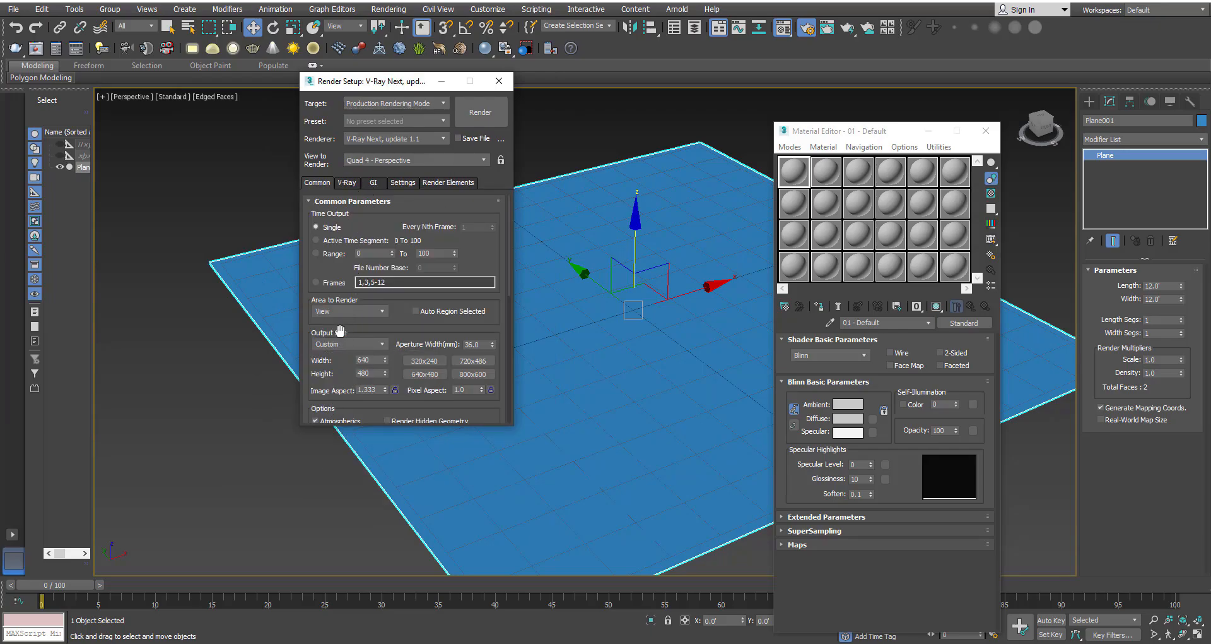
left_click(347, 344)
left_click(335, 503)
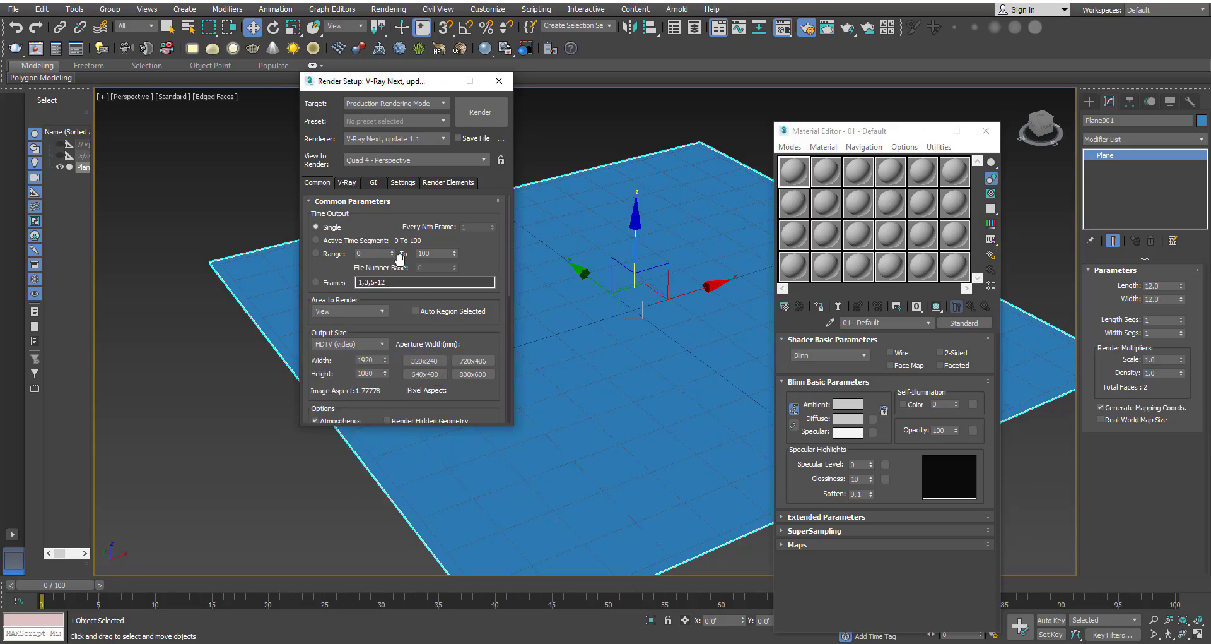
- Set the V-Ray image sampler type to Bucket with max subdivs of 14
left_click(346, 183)
left_click(364, 325)
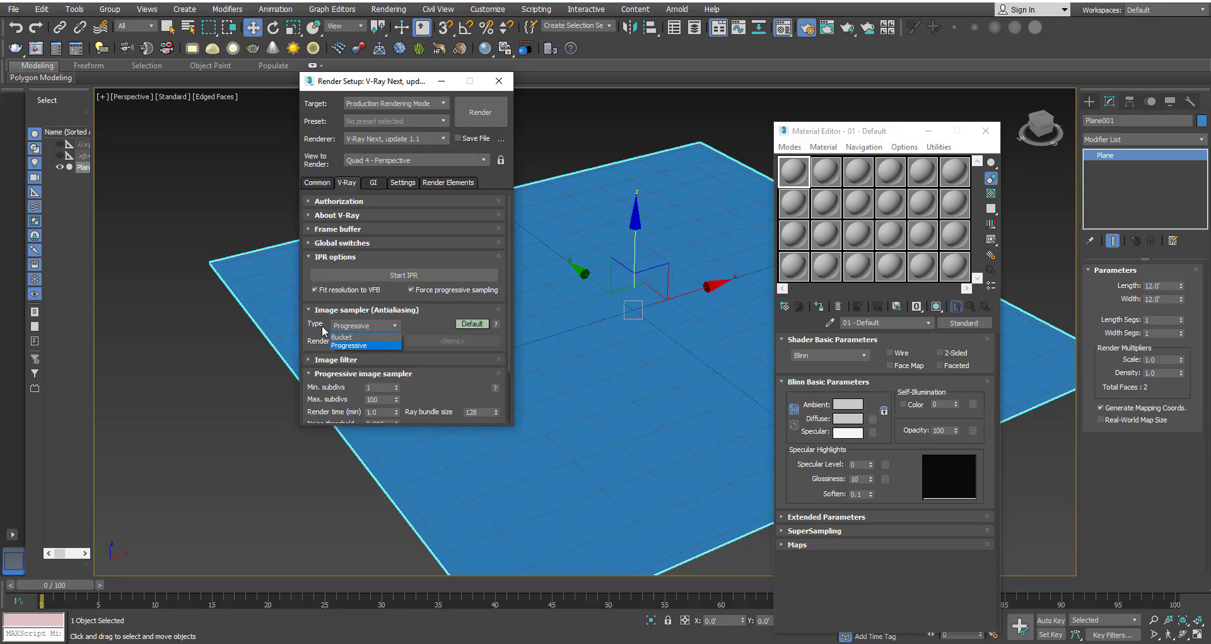
left_click(343, 337)
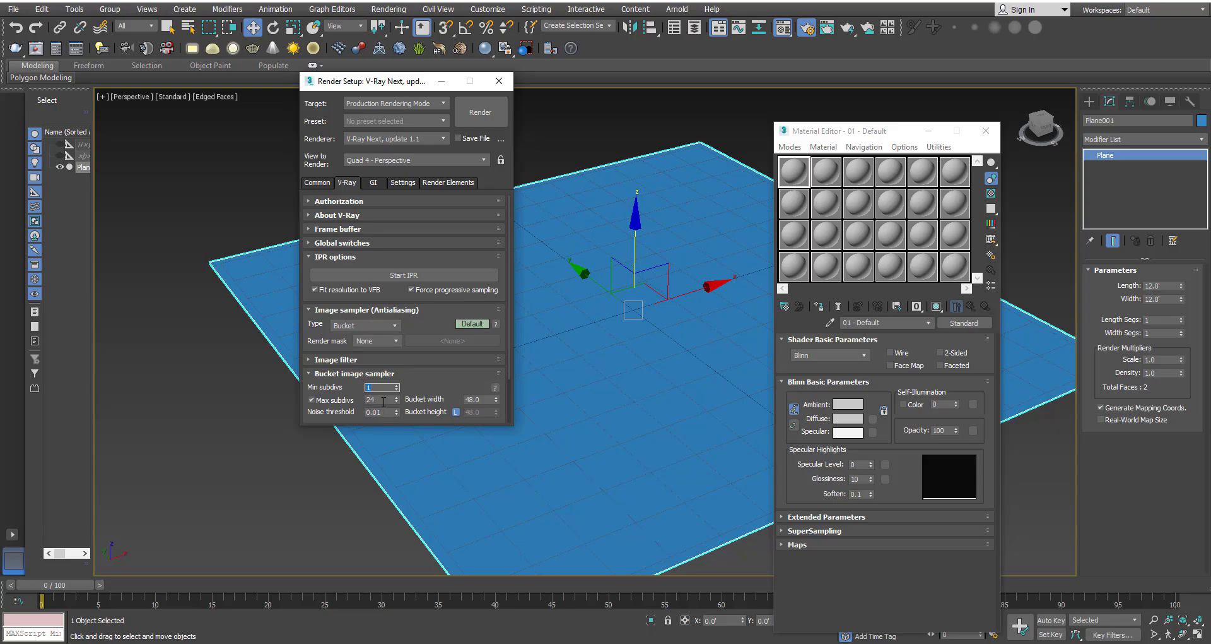
key("Tab")
scroll(420, 391, "down", 3)
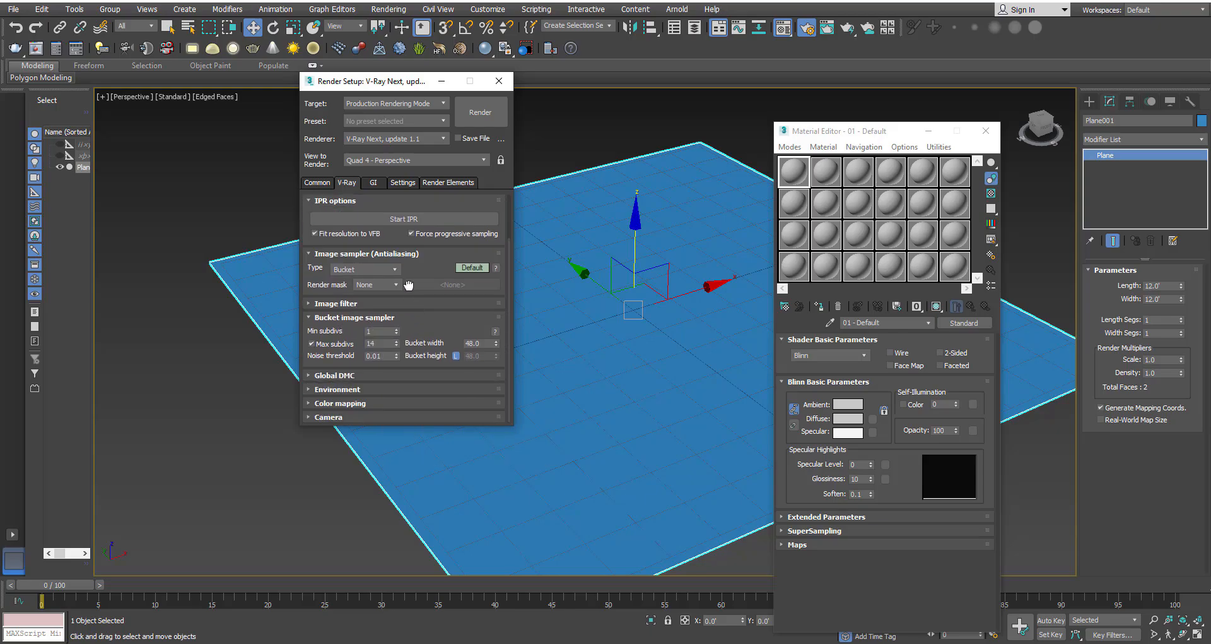
- Set the primary global illumination engine to Irradiance map and choose its Low preset
left_click(374, 183)
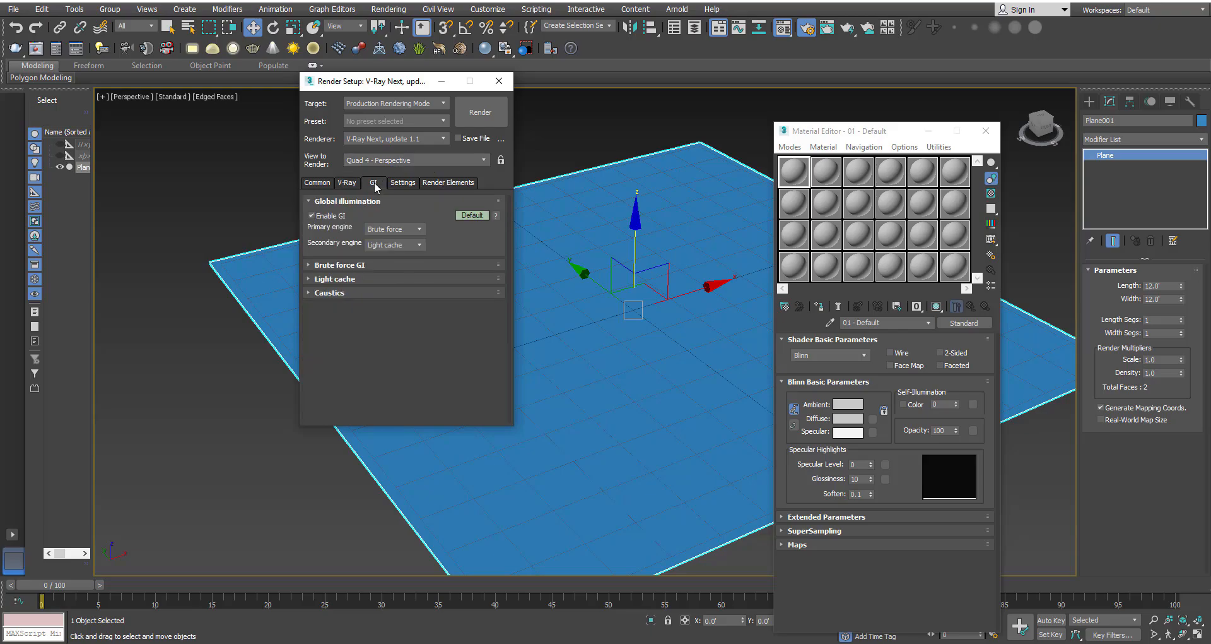
left_click(393, 229)
left_click(385, 245)
left_click(381, 280)
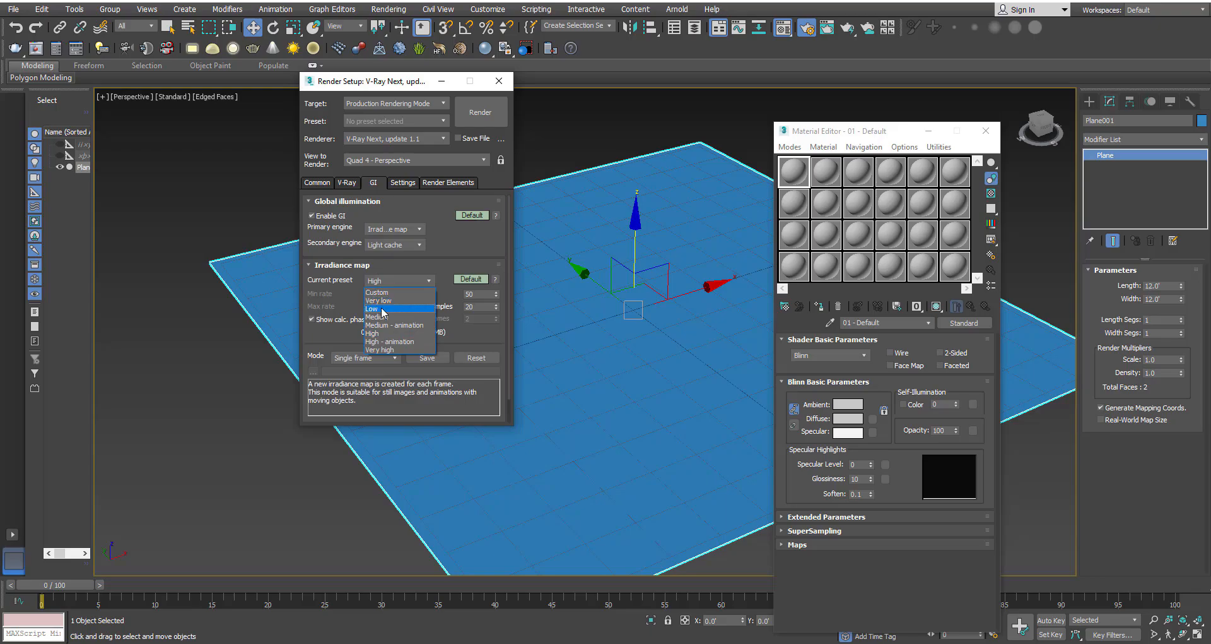
- Add a VRayDenoiser render element and close the render setup
left_click(445, 182)
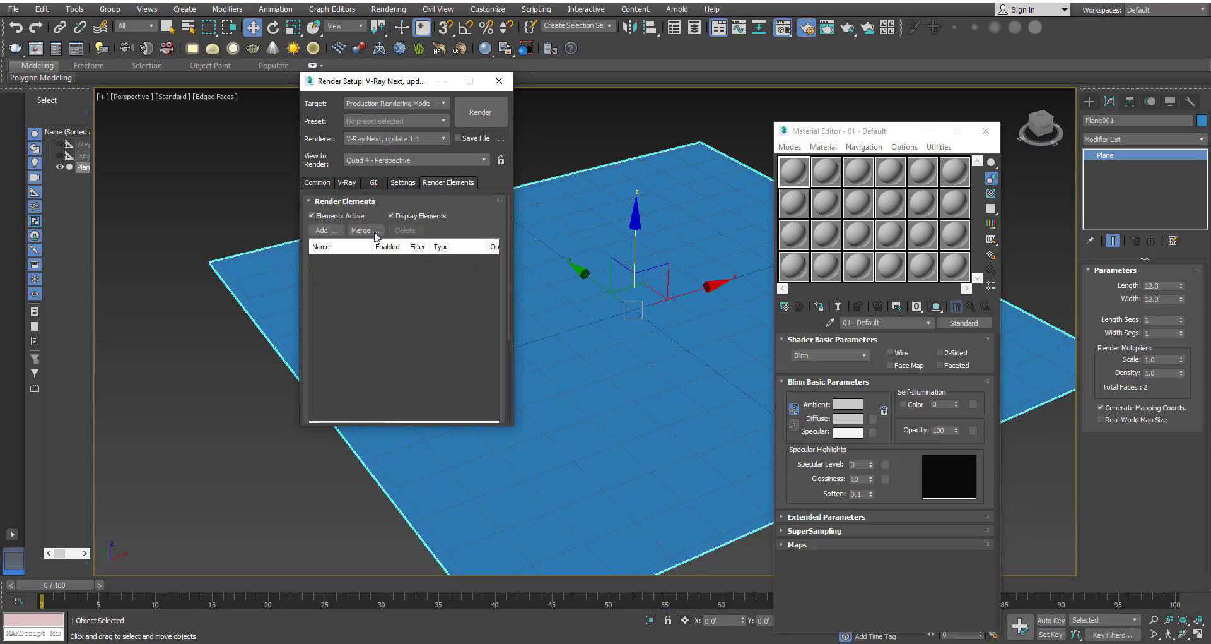
left_click(326, 231)
left_click(346, 210)
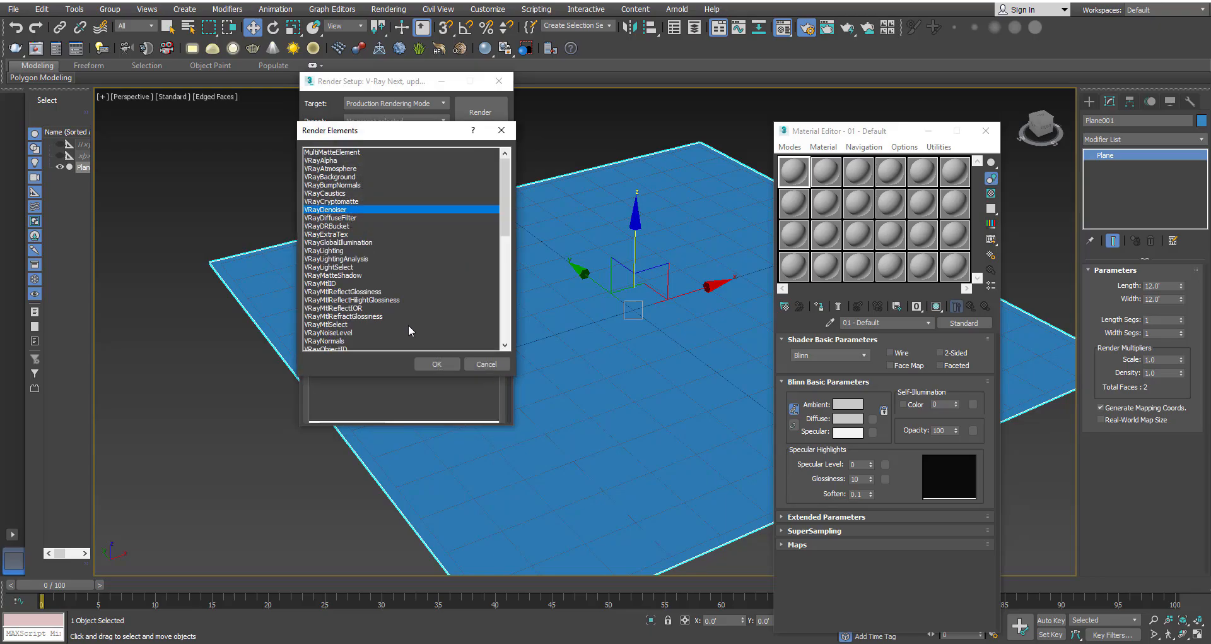
left_click(436, 363)
scroll(448, 231, "down", 3)
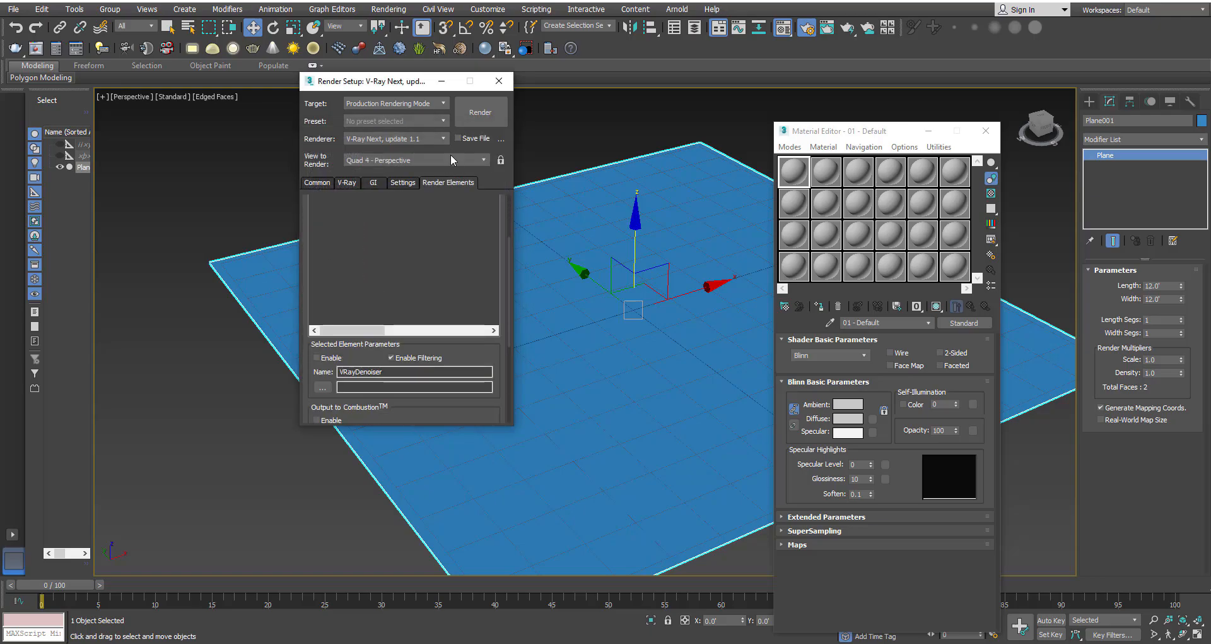
scroll(334, 356, "down", 2)
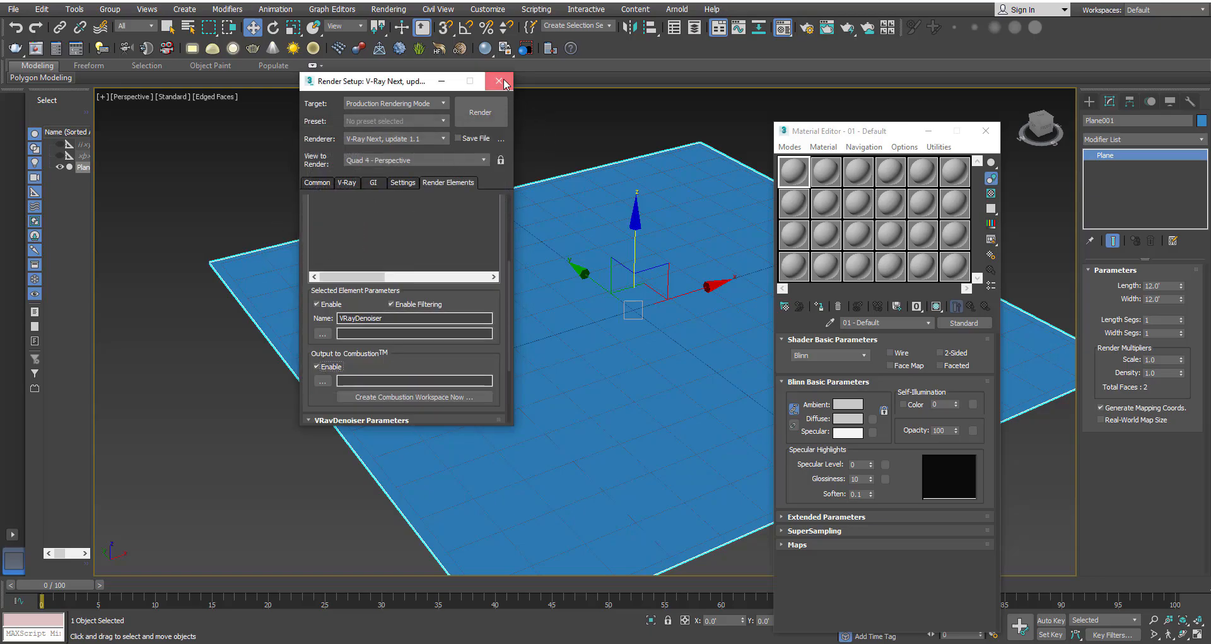
left_click(498, 81)
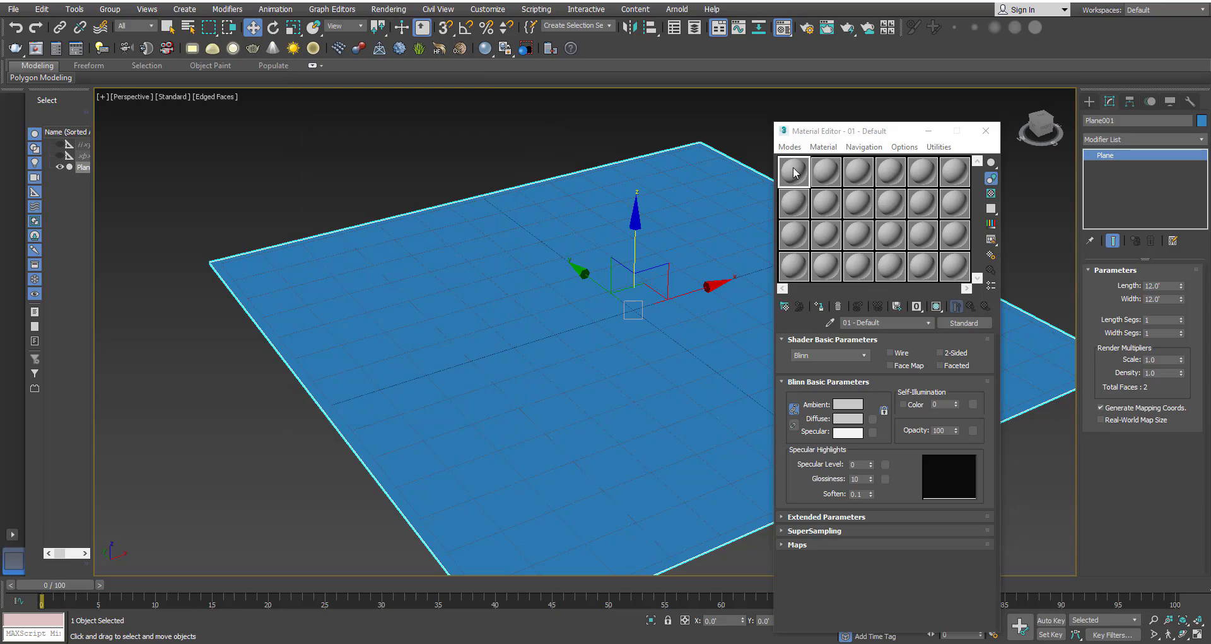
- Change the type of the 01 - Default material to VRayMtl
left_click(978, 323)
scroll(527, 376, "down", 2)
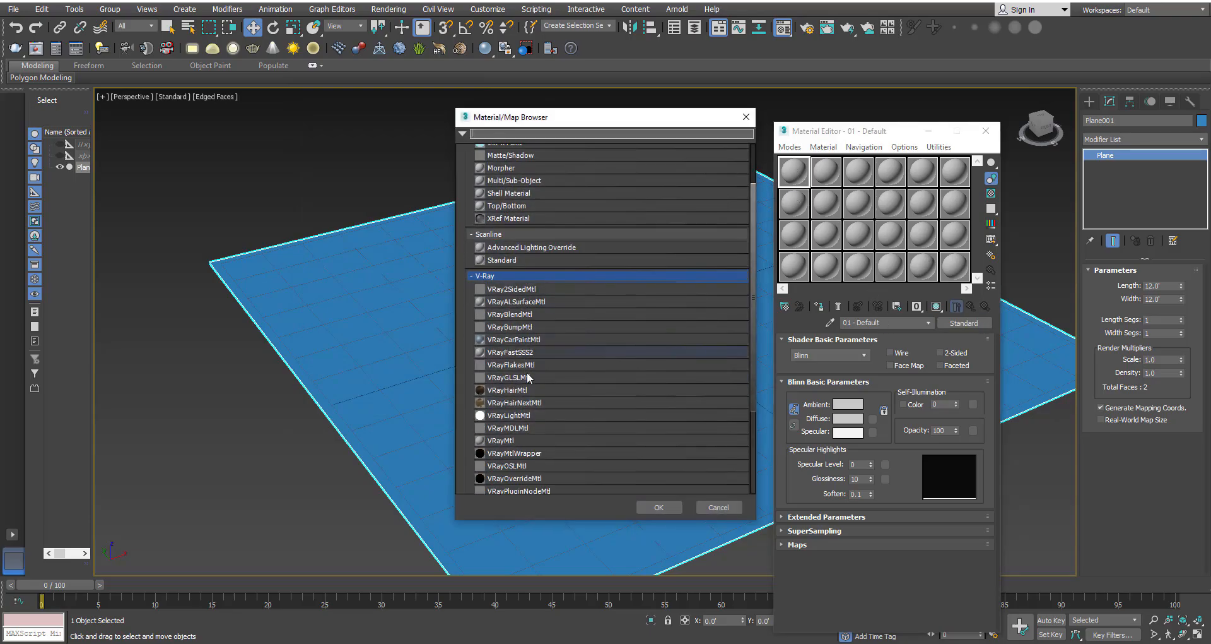
scroll(527, 376, "down", 1)
double_click(523, 425)
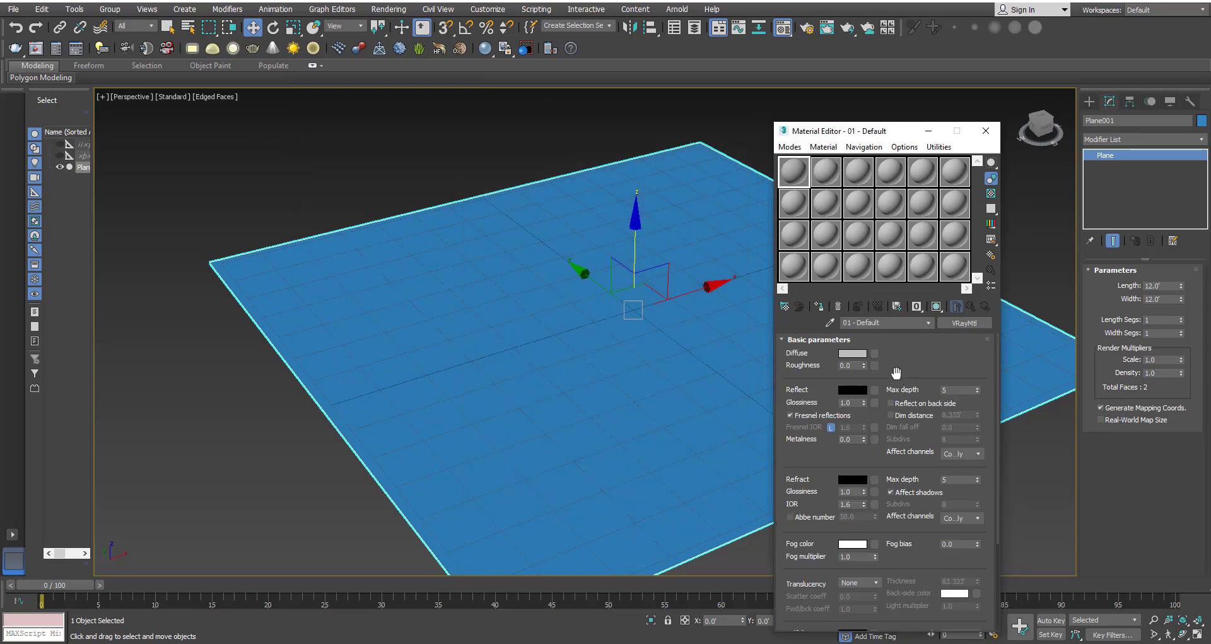
- Load the grey carpet image as the material's diffuse bitmap and assign the material to the plane with its texture shown in the viewport
left_click(874, 355)
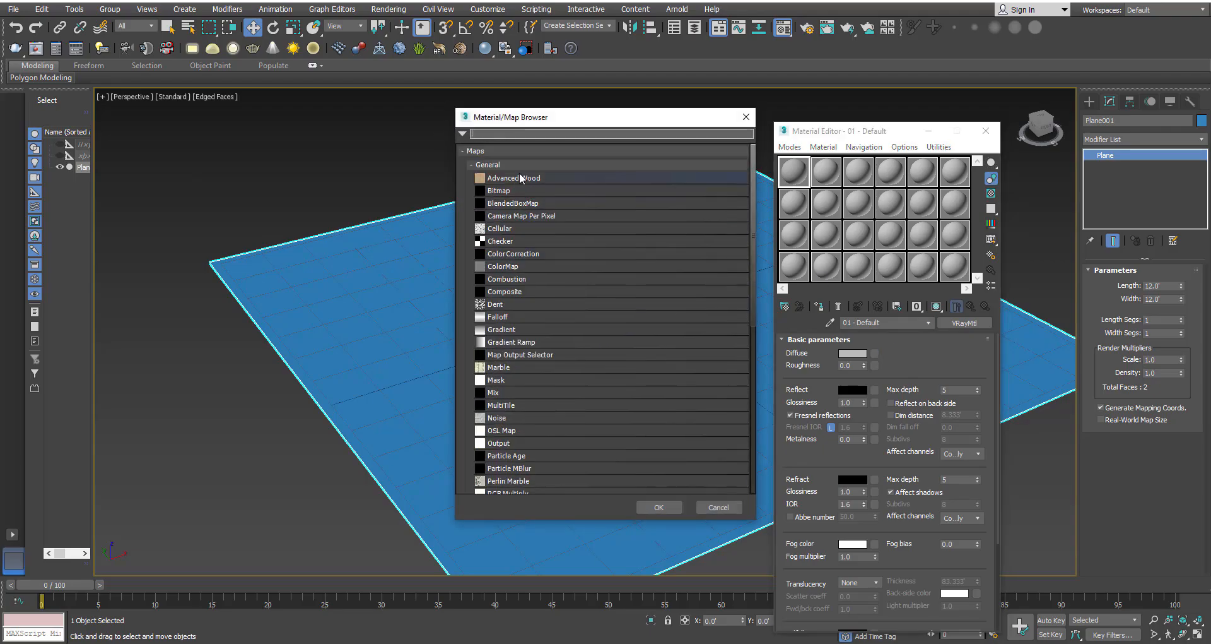
double_click(506, 192)
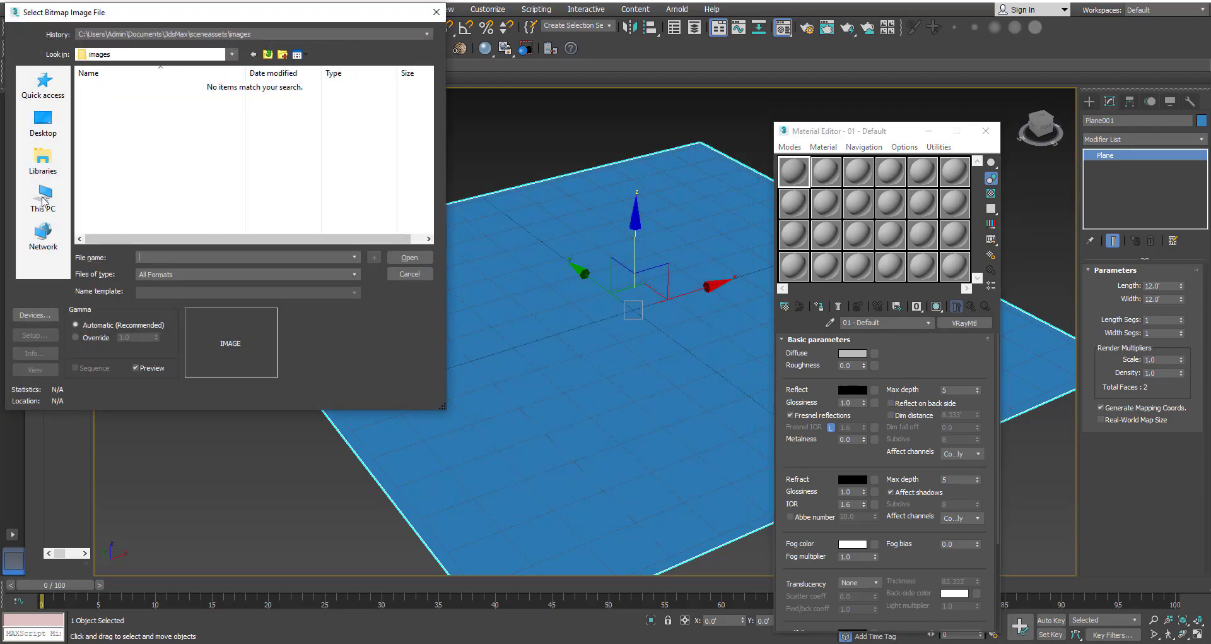
left_click(43, 196)
double_click(119, 144)
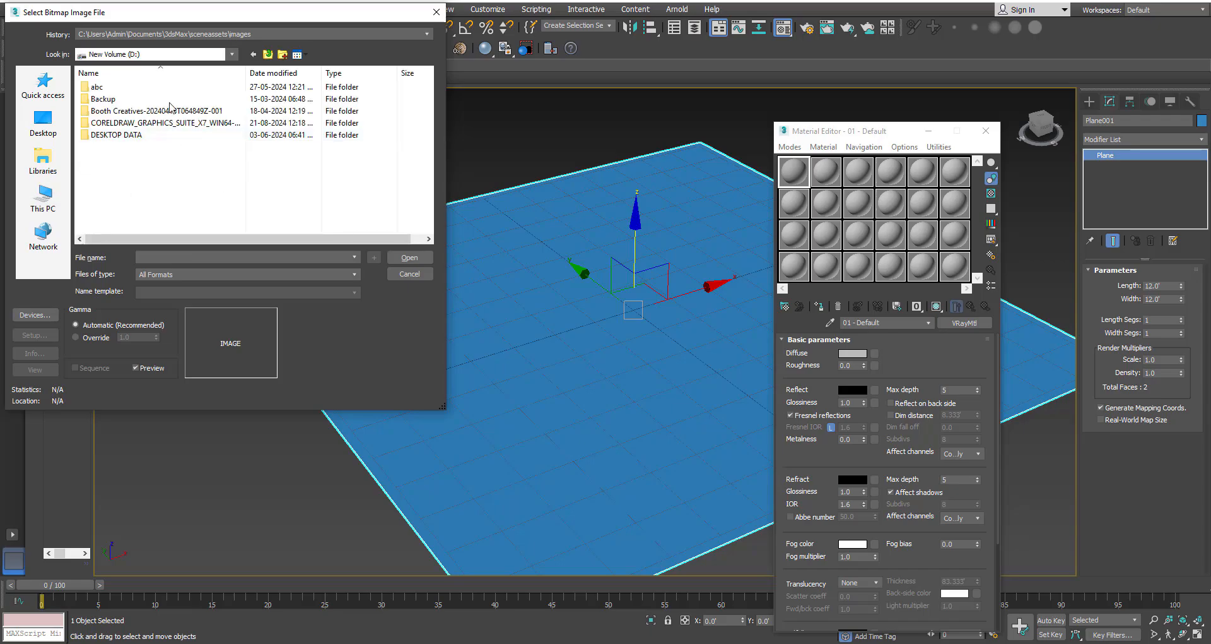
double_click(126, 100)
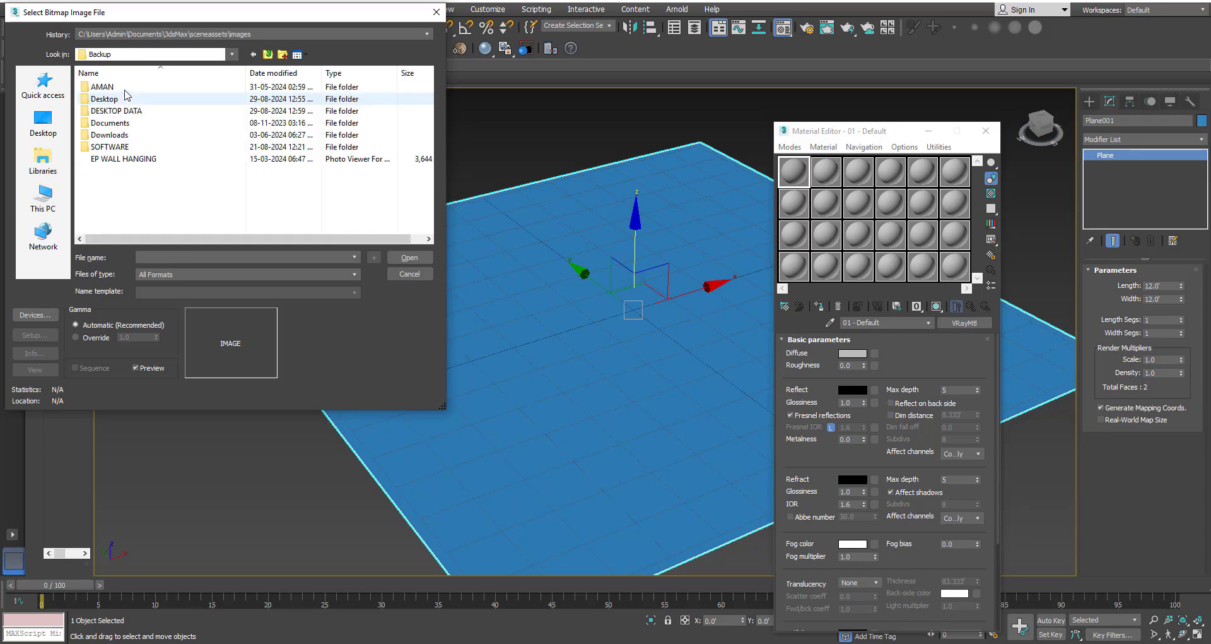
double_click(124, 88)
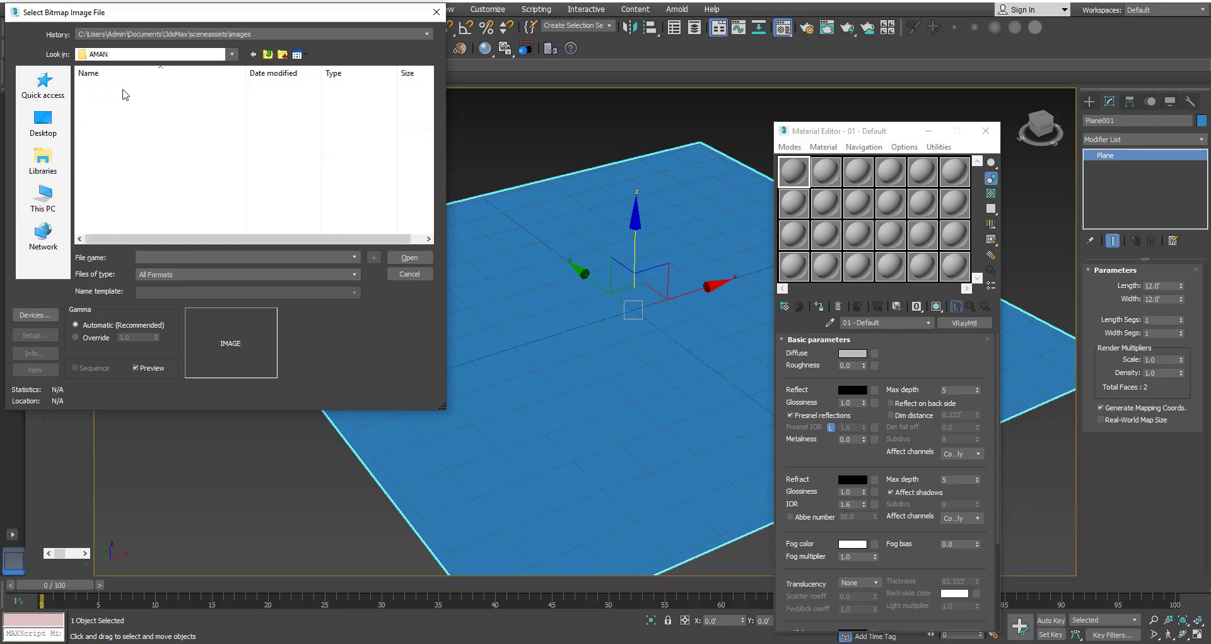
double_click(143, 96)
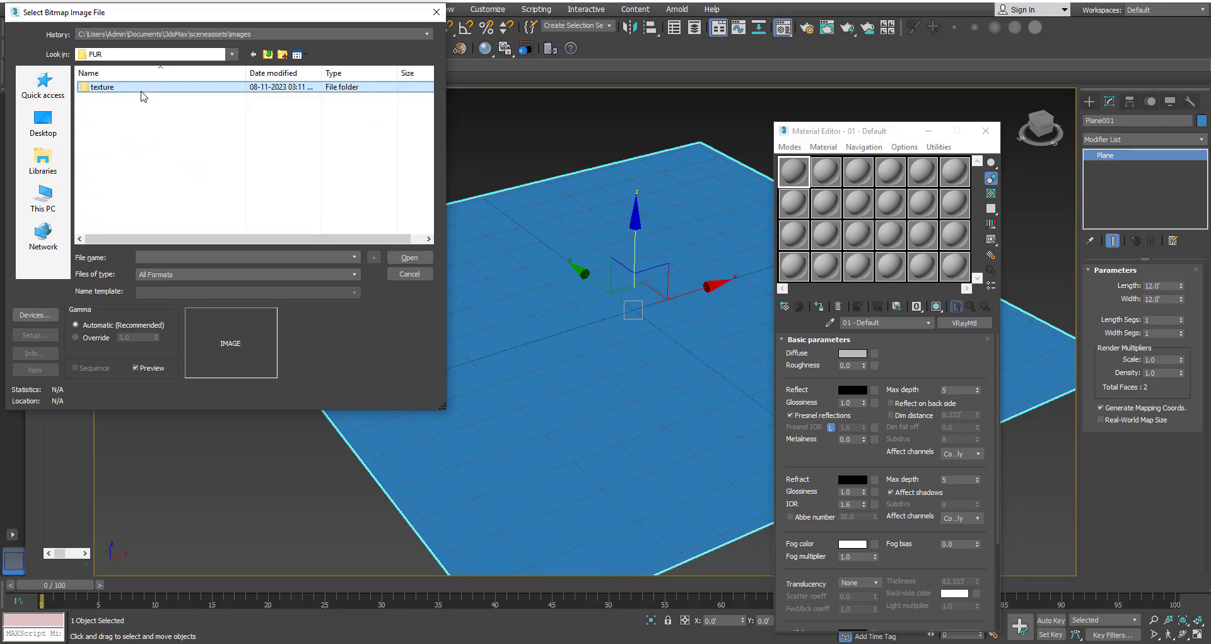
double_click(142, 88)
double_click(123, 126)
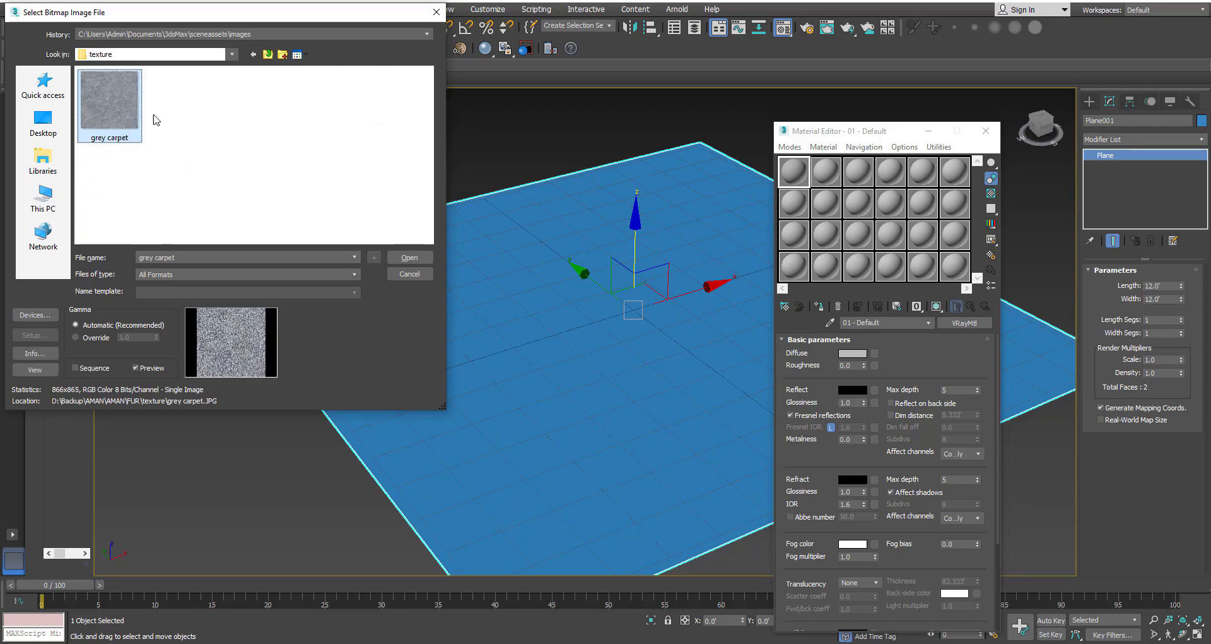
left_click(819, 307)
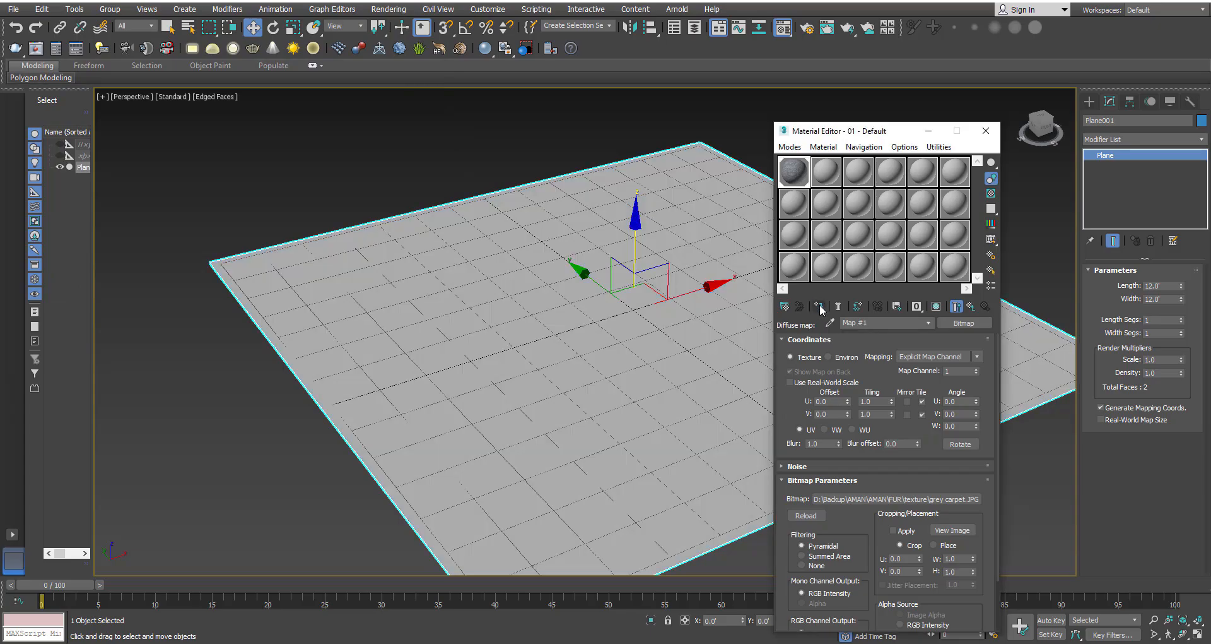
left_click(937, 307)
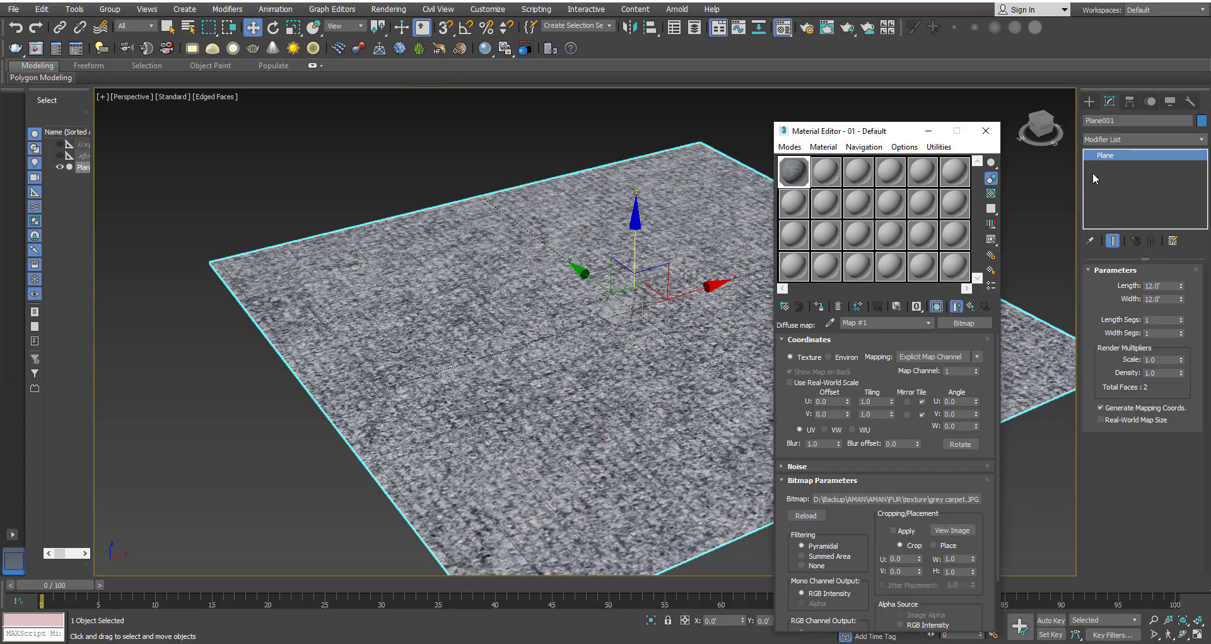
- Add a UVW Map modifier to the plane and set its mapping type to Box
left_click(1123, 138)
type("uv")
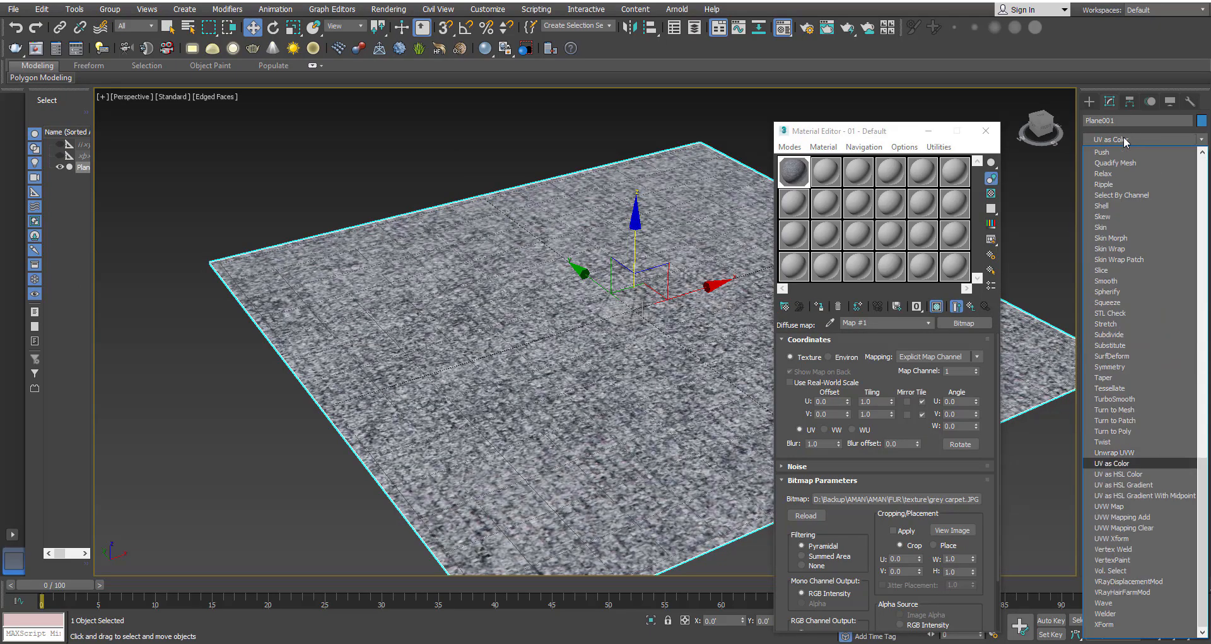
key("Down")
key("Down")
key("Down")
key("Down")
key("Return")
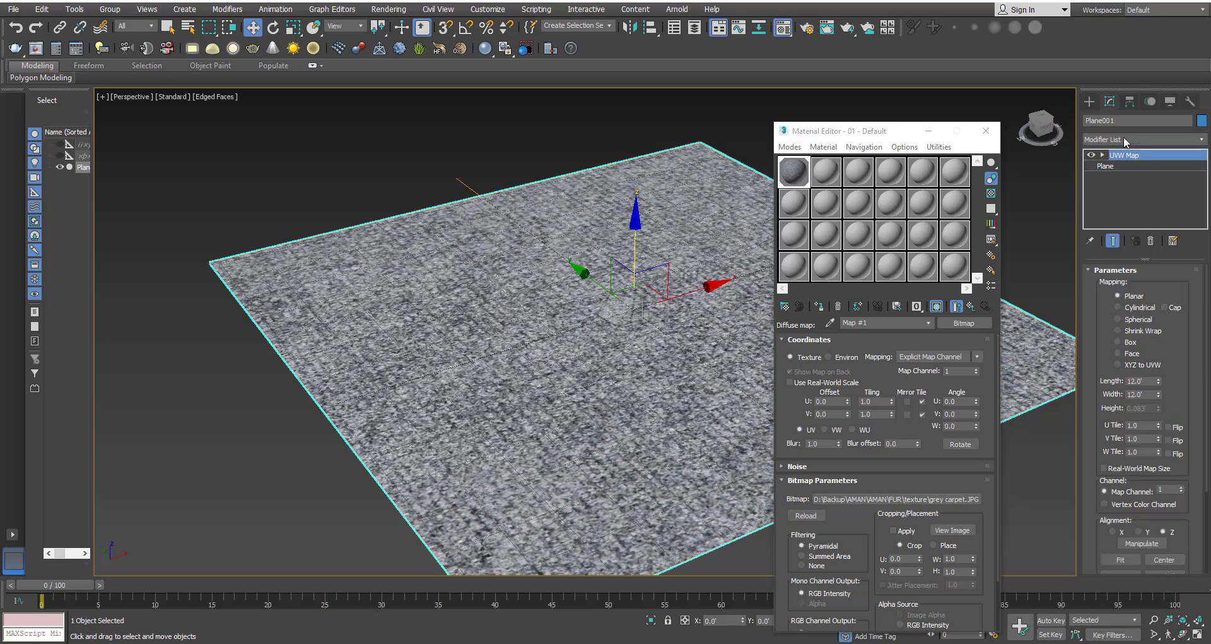
left_click(1131, 342)
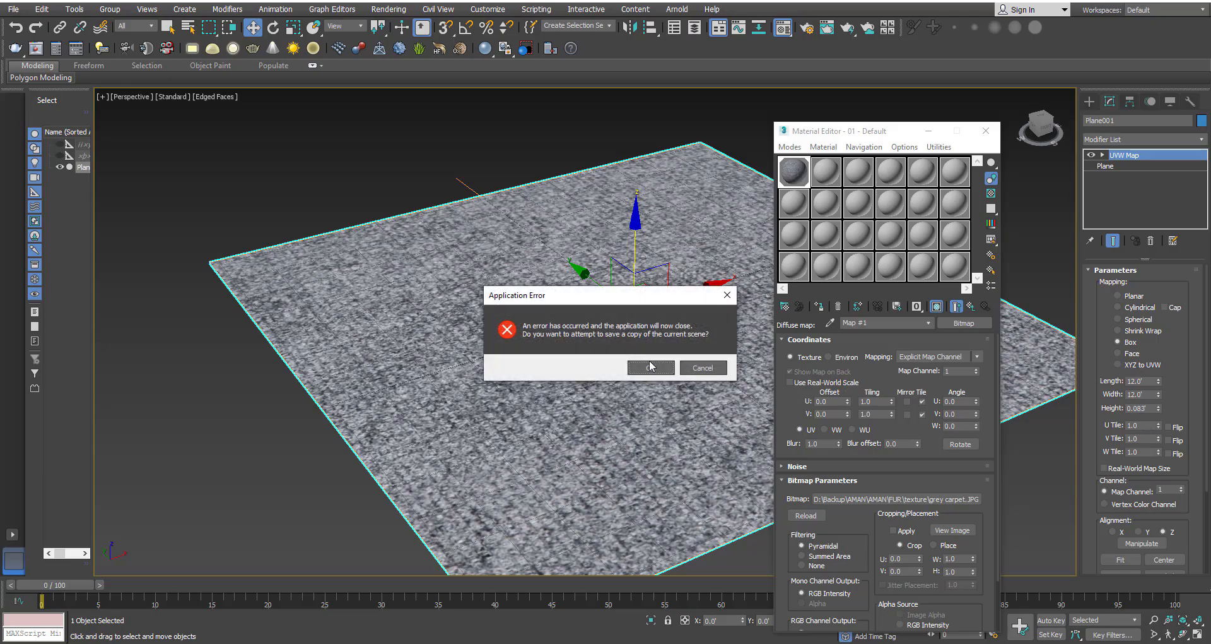
- Agree to save a copy of the current scene in response to the application error
mouse_move(590, 300)
left_mouse_down()
mouse_move(584, 256)
mouse_move(597, 279)
left_mouse_up()
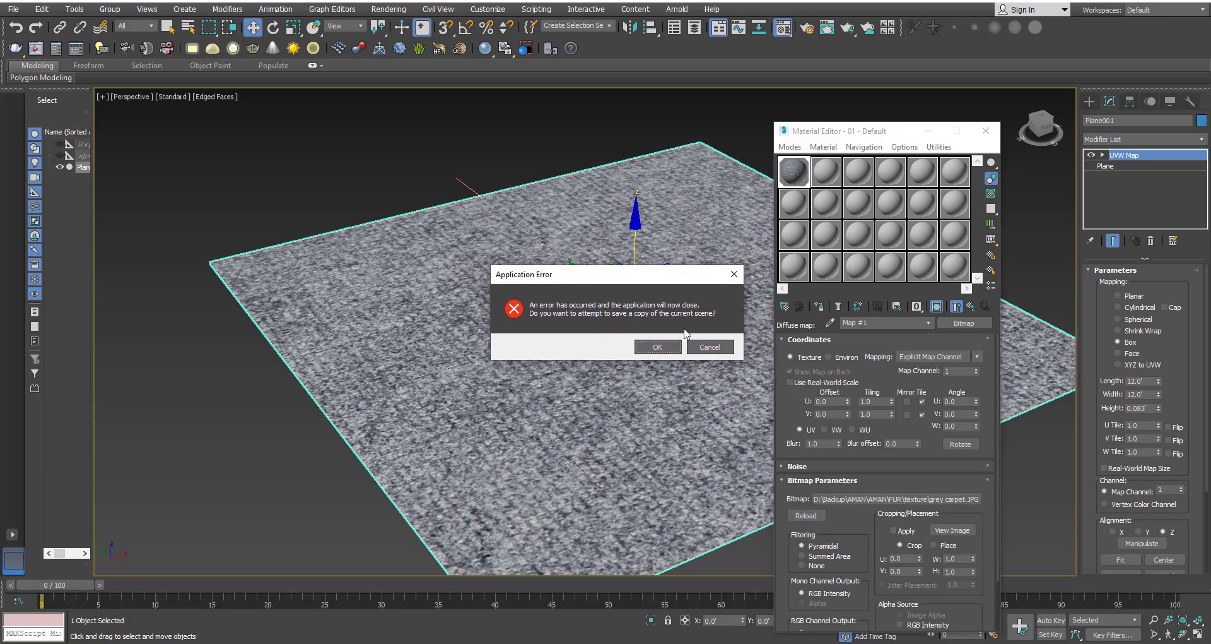
left_click(657, 348)
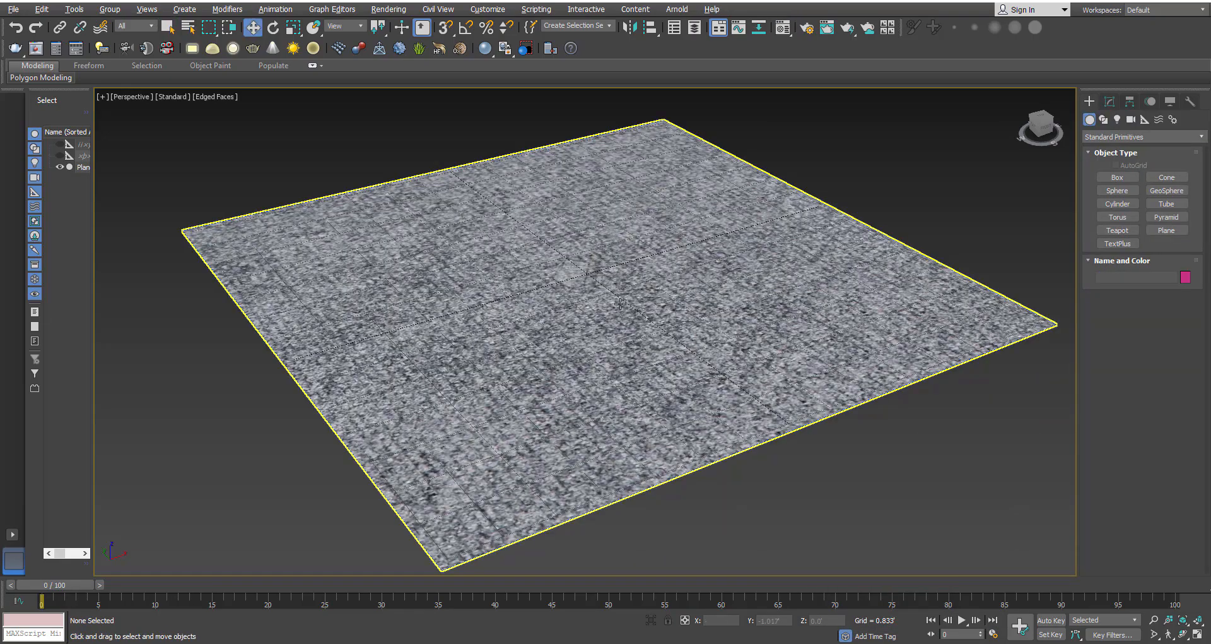
- Set the U Tile of the plane's UVW Map to 1.5, enter a new V Tile value, and deselect the plane
middle_click_drag(635, 307, 666, 292)
left_click(631, 270)
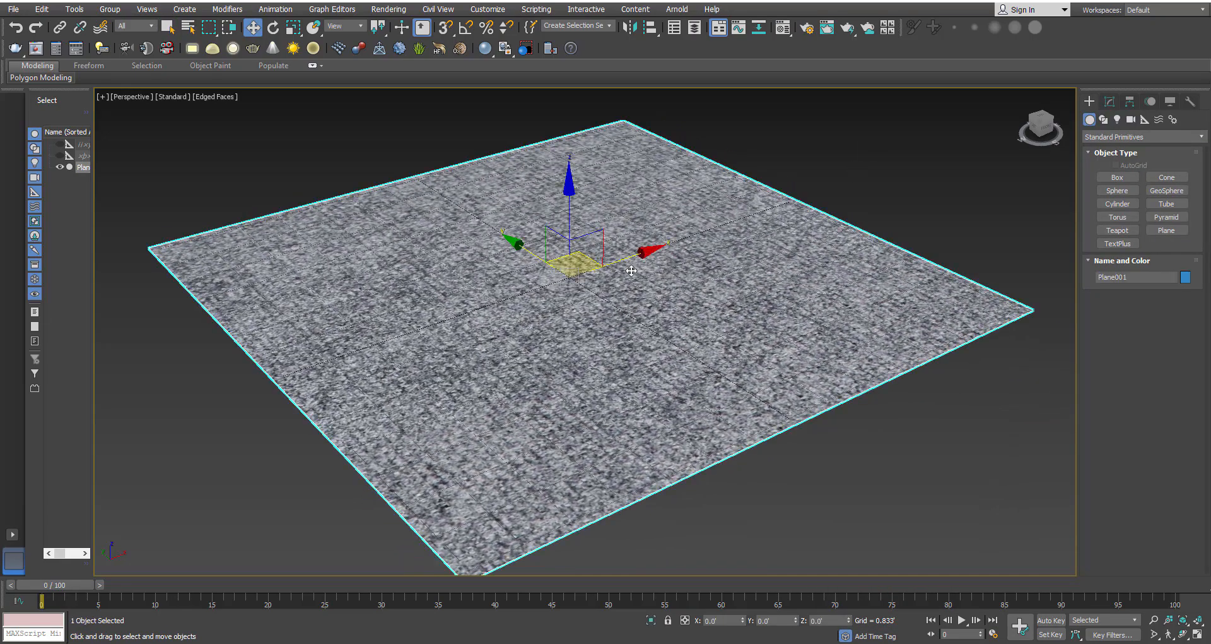
left_click(1110, 101)
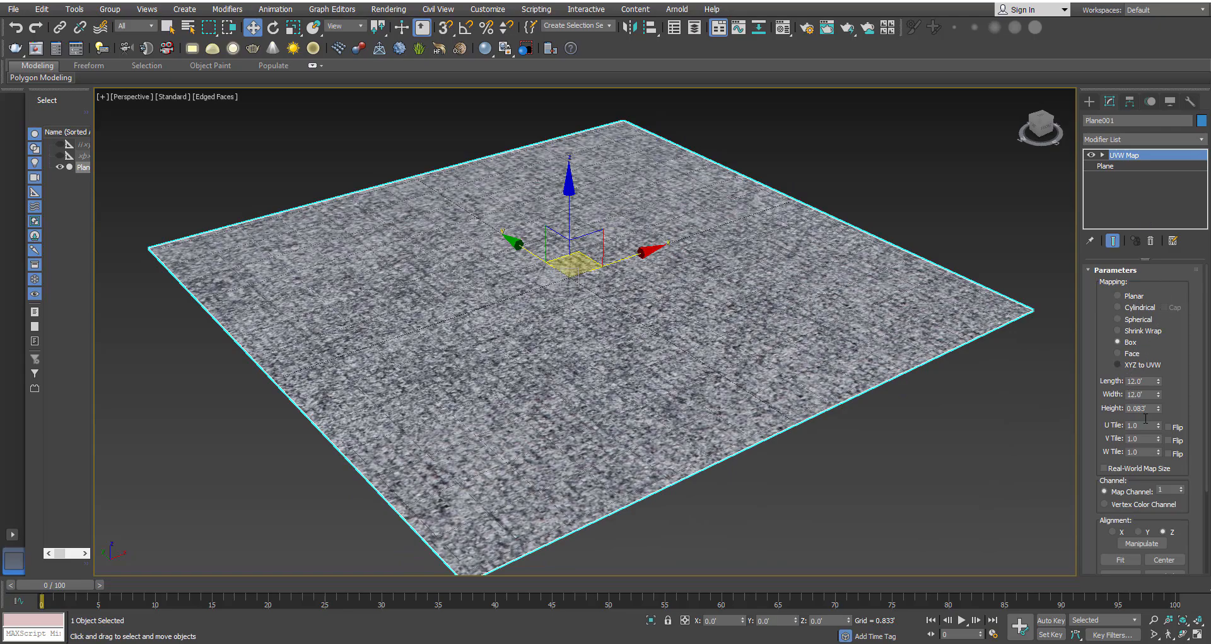
left_click_drag(1147, 429, 1104, 428)
key("Return")
key("Tab")
type("1")
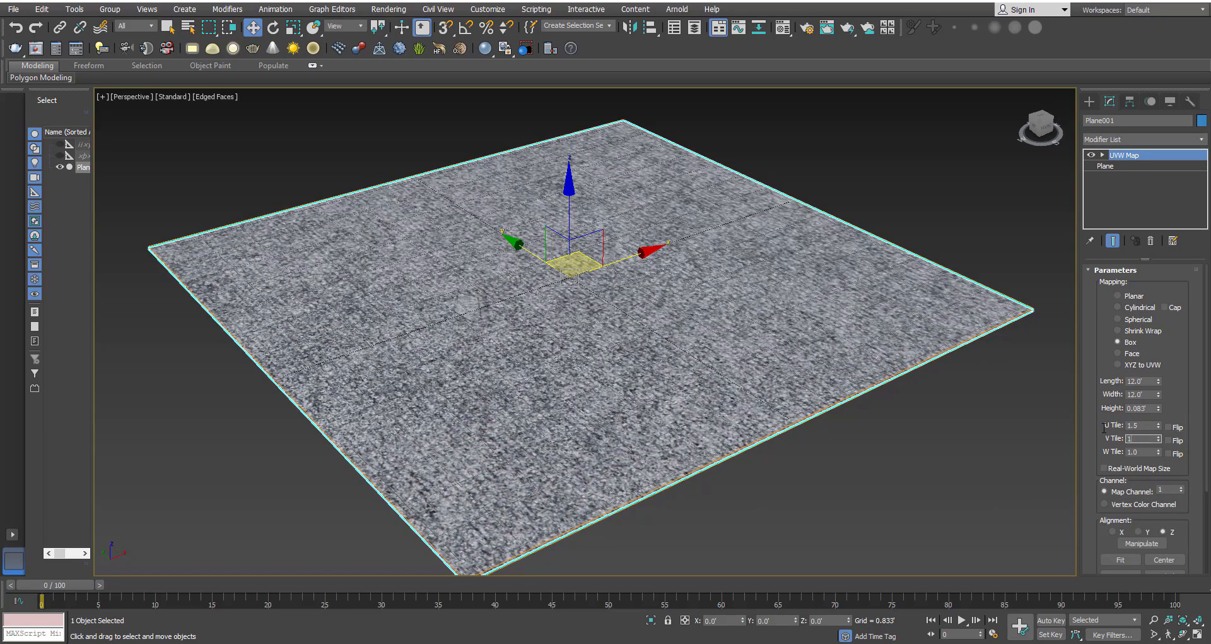
key("Return")
left_click(897, 174)
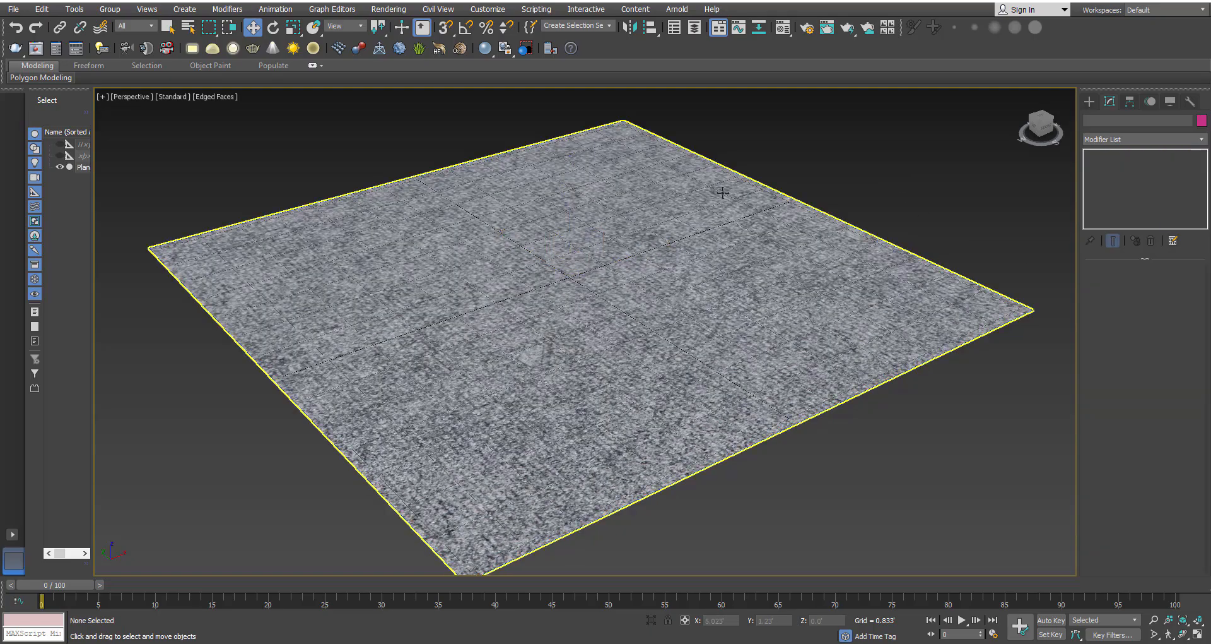
- Create a sphere near the middle of the plane and centre it at X 0 and Y 0
left_click(1089, 101)
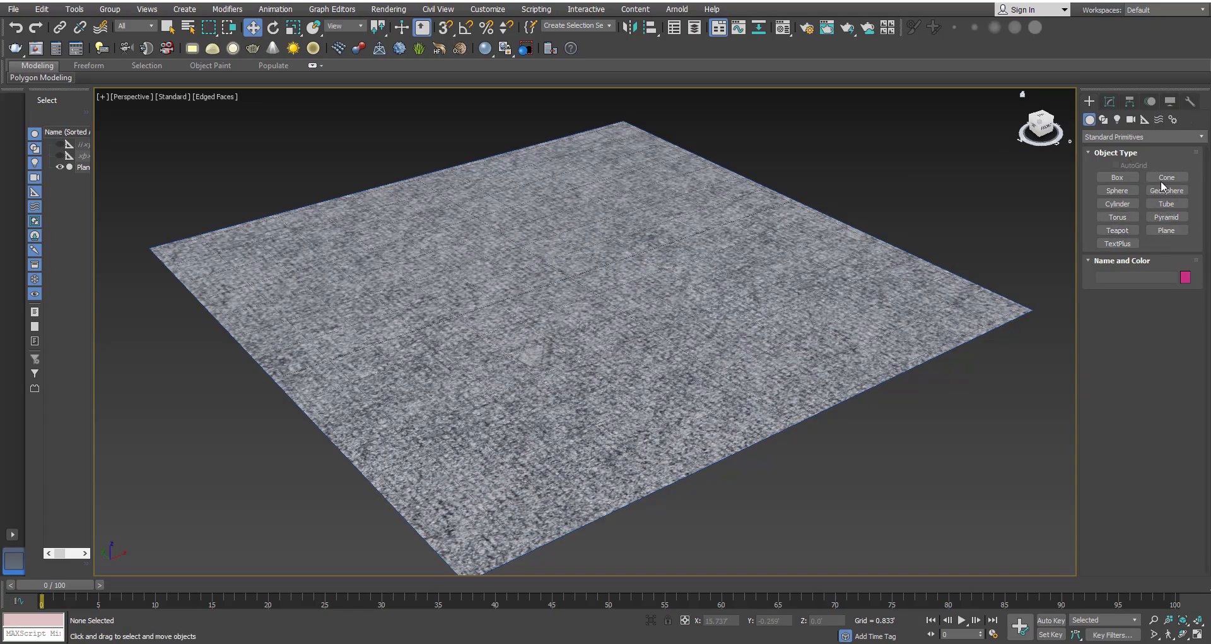
left_click(1130, 191)
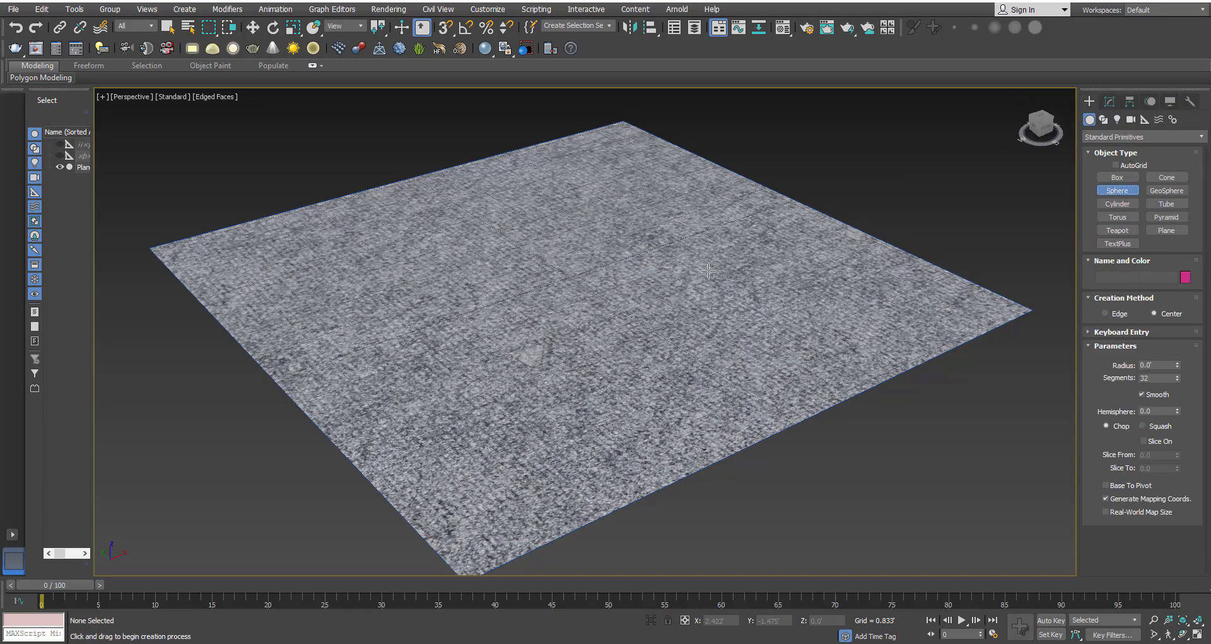
left_click_drag(568, 276, 648, 298)
key("w")
double_click(736, 621)
type("0")
key("Tab")
type("0")
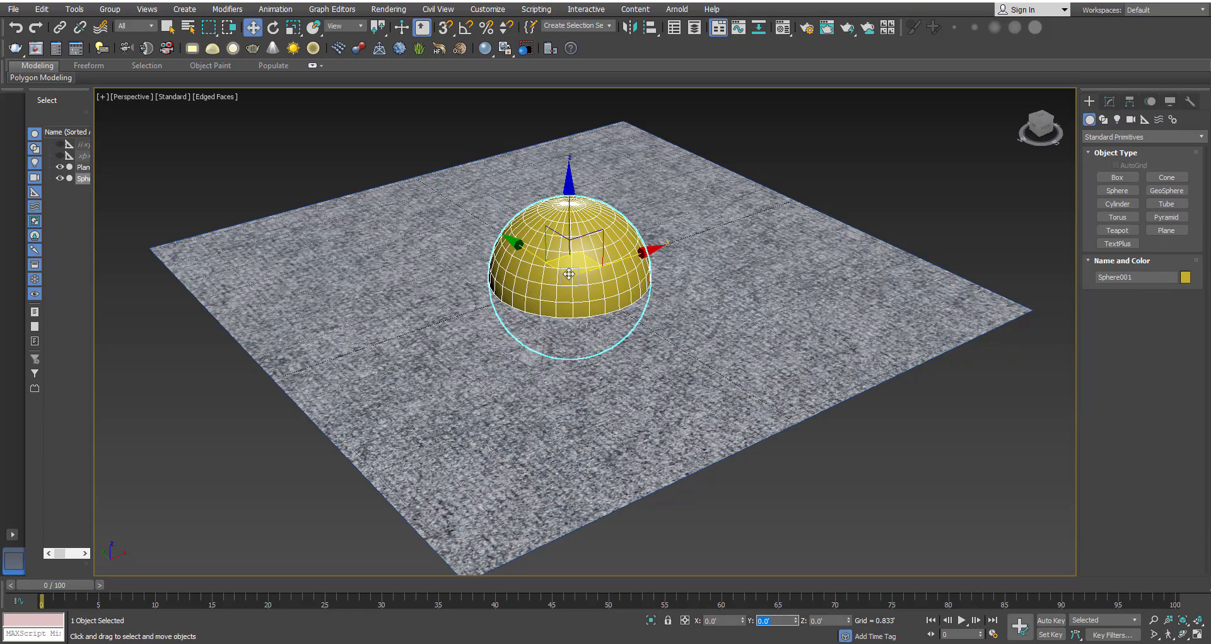
key("Return")
- In the Front view, raise the sphere about 1.5' so that its lowest point rests on the plane, and return to the Perspective view
key("f")
scroll(569, 275, "down", 2)
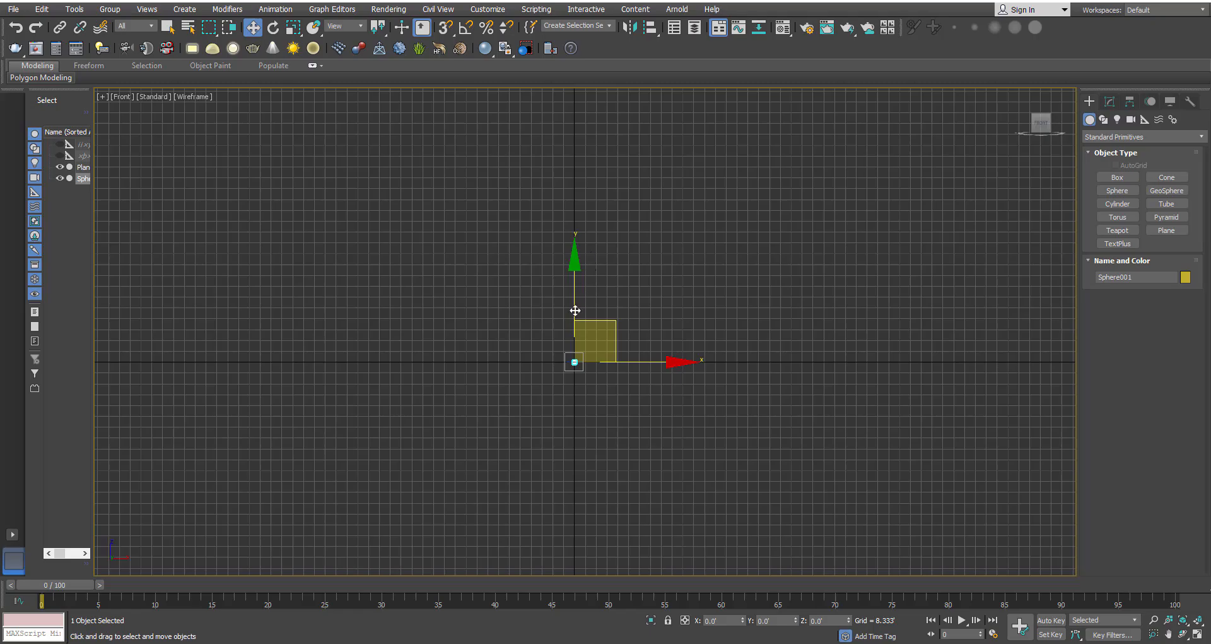
scroll(573, 365, "up", 10)
left_click_drag(597, 318, 600, 252)
scroll(582, 395, "up", 8)
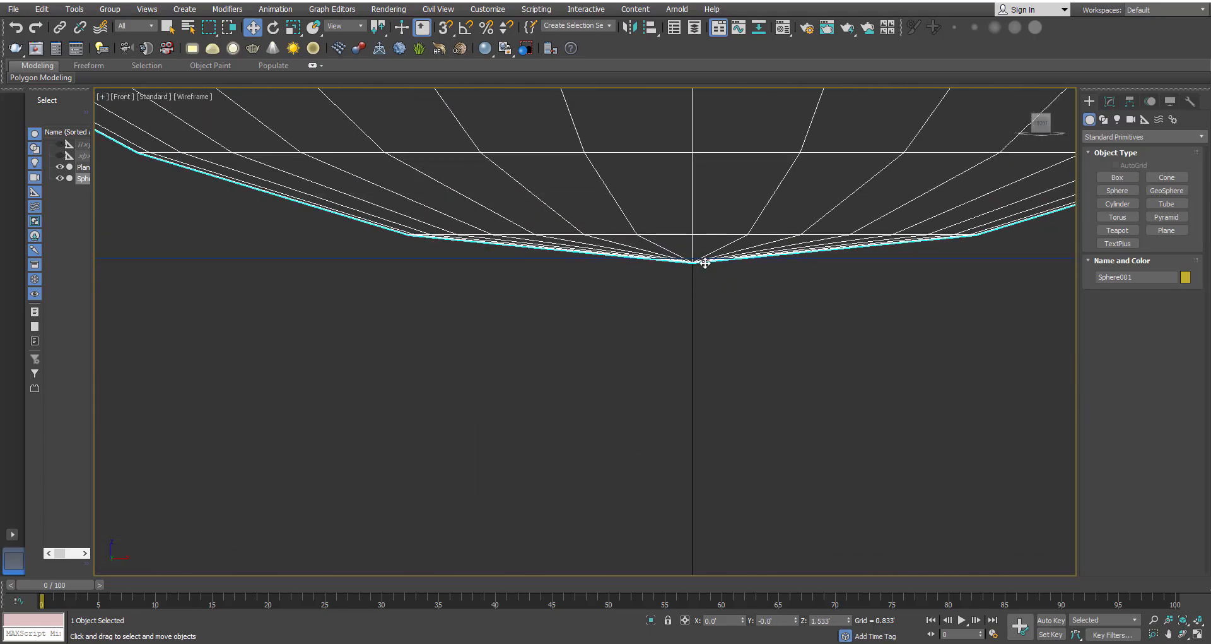
left_click_drag(706, 262, 705, 260)
scroll(705, 260, "down", 5)
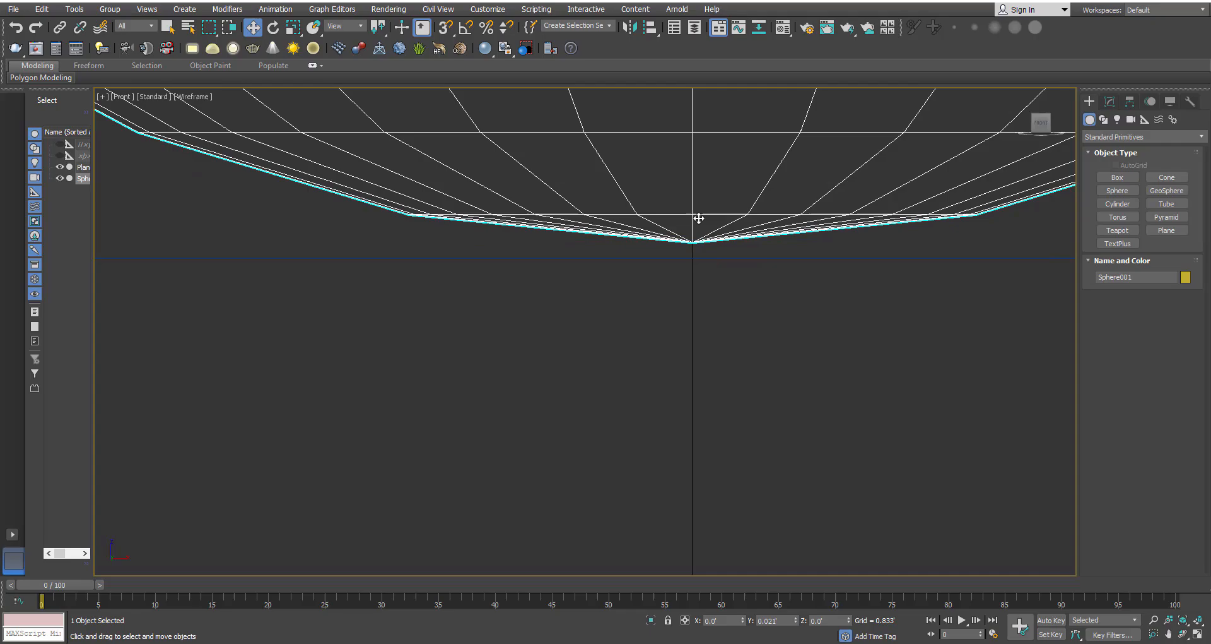
left_click(715, 346)
scroll(672, 365, "down", 5)
scroll(663, 365, "down", 3)
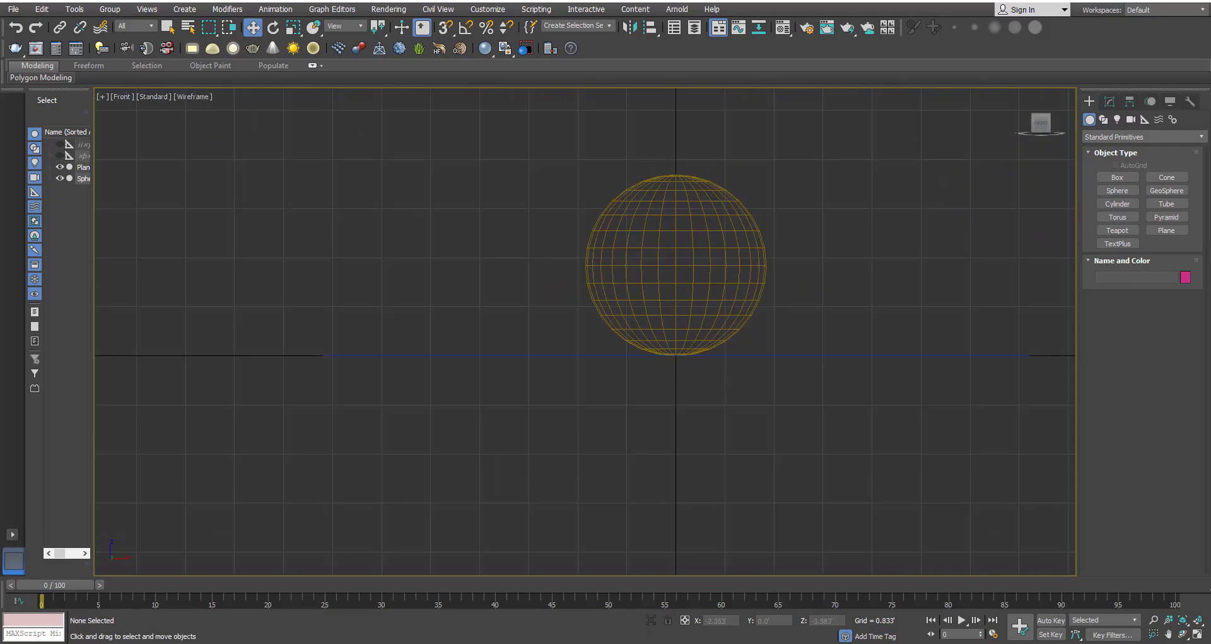
scroll(675, 265, "down", 3)
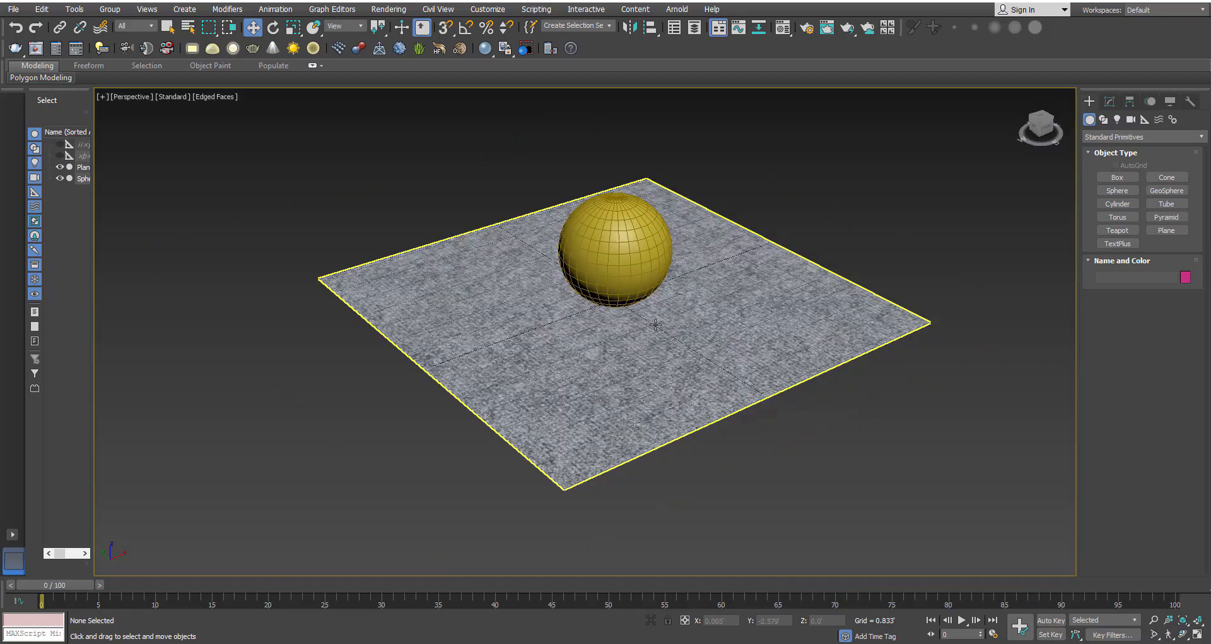
- Frame the sphere in the Perspective view and switch the viewport display to wireframe
scroll(623, 286, "up", 3)
middle_click_drag(619, 285, 652, 340)
key("F3")
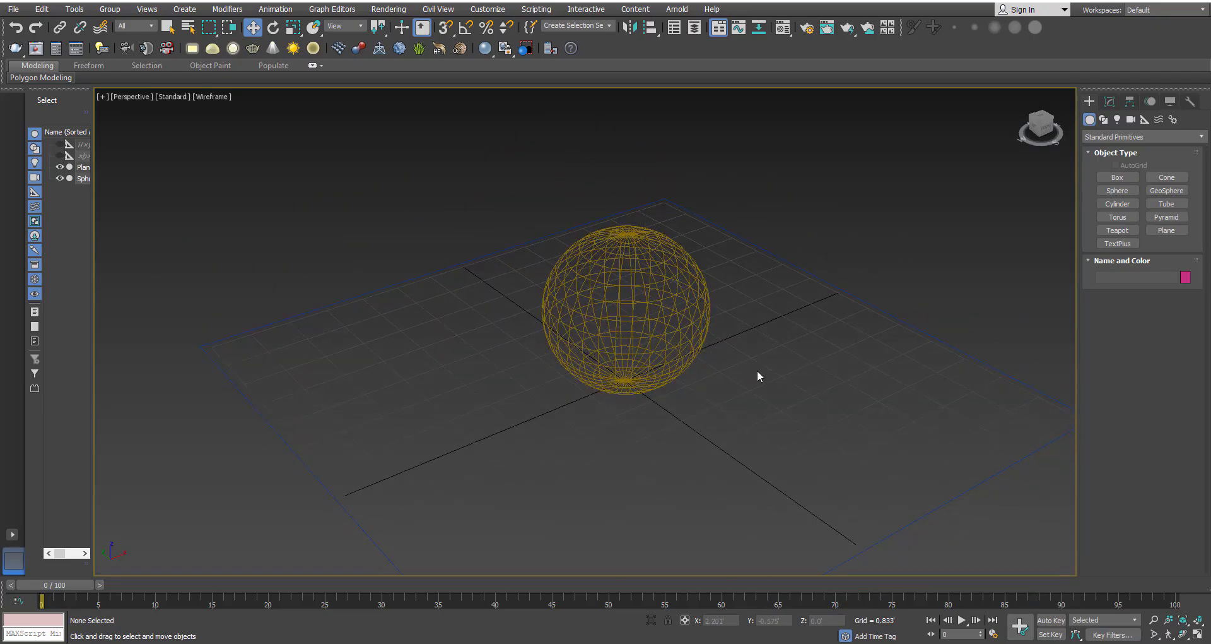
- Change the type of the 02 - Default material to VRayMtl
key("m")
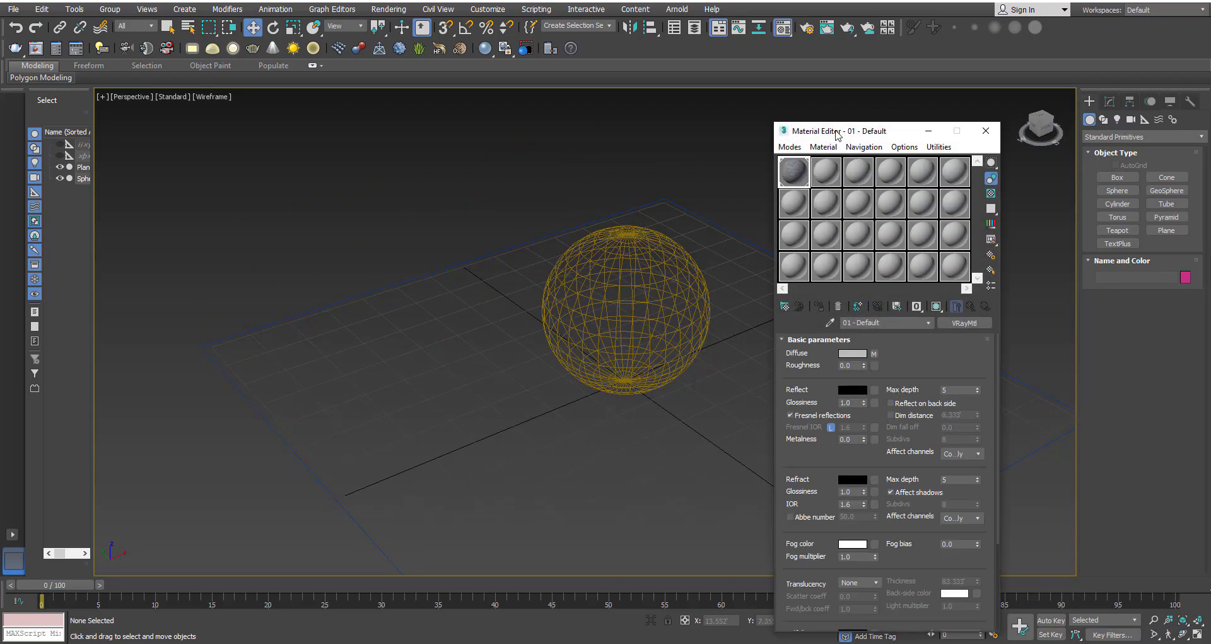
left_click(811, 167)
left_click(940, 313)
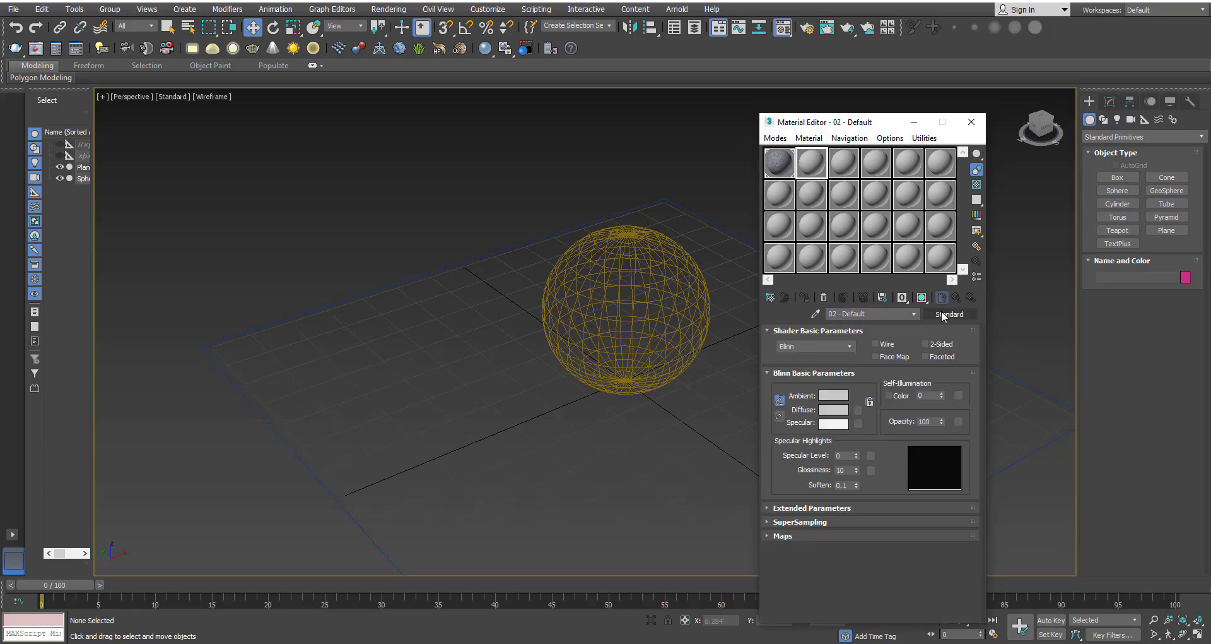
left_click(499, 336)
scroll(579, 301, "down", 3)
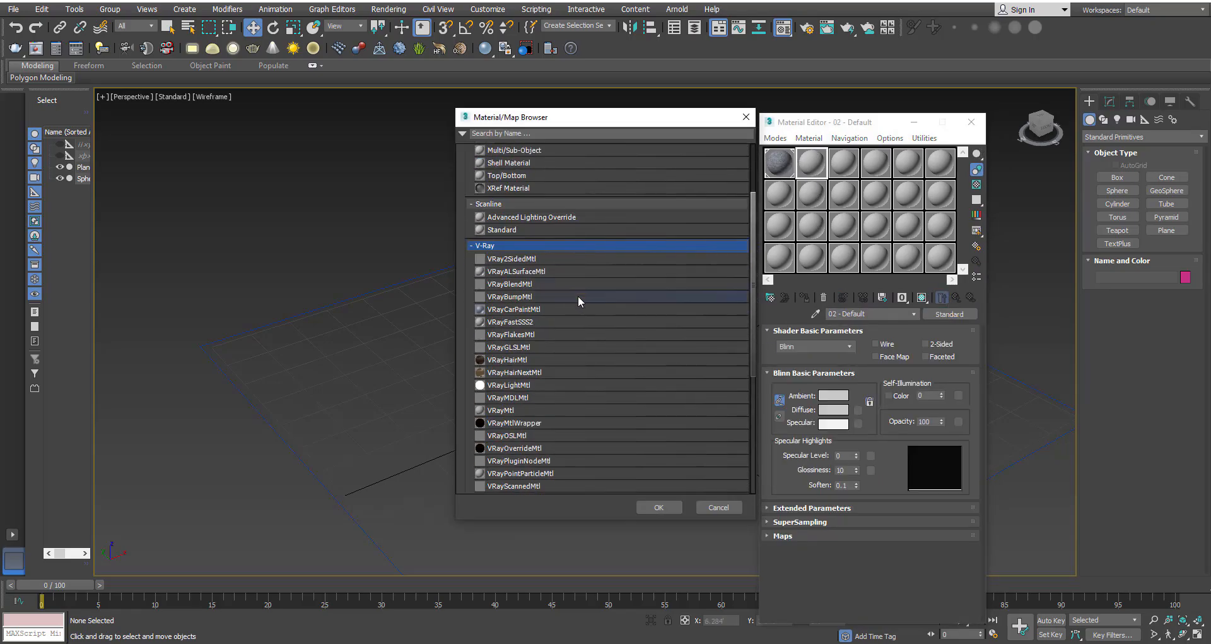
double_click(497, 411)
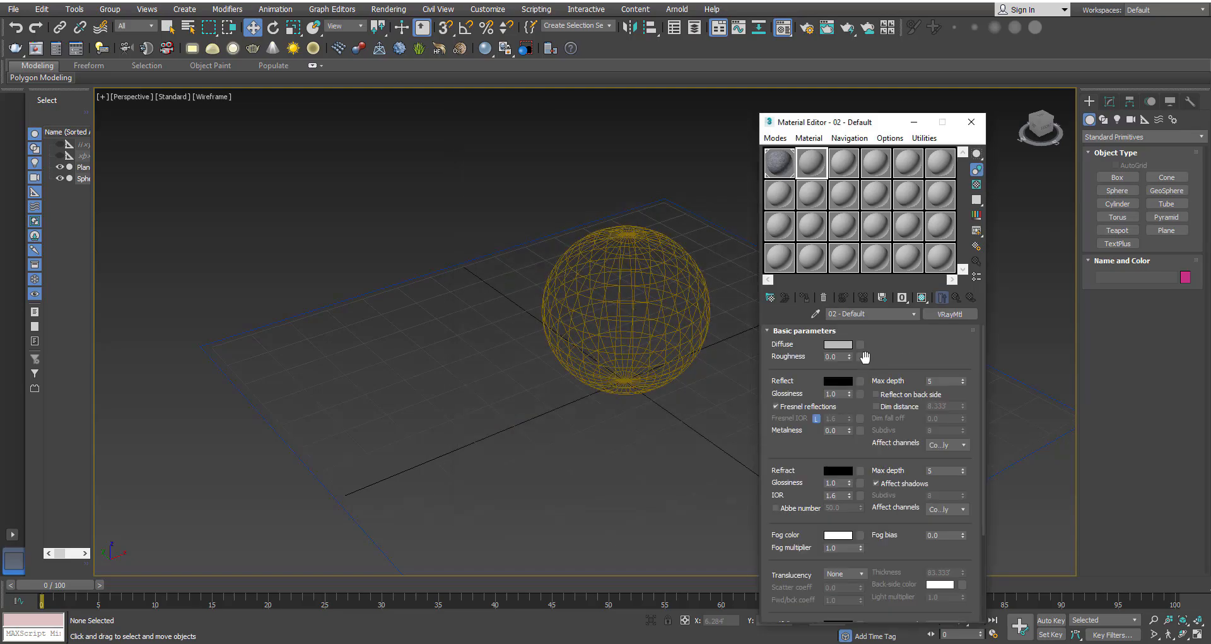
- Set the 02 - Default material's diffuse colour to grey with value 153 and its reflect colour to white
left_click(839, 345)
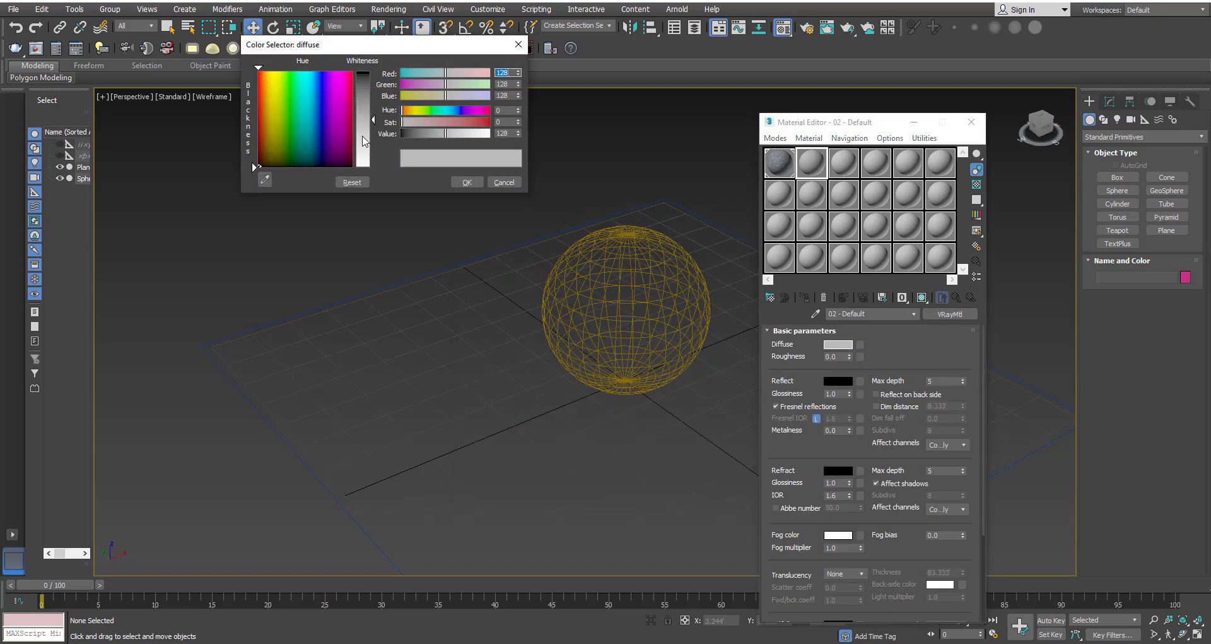
left_click_drag(449, 134, 454, 134)
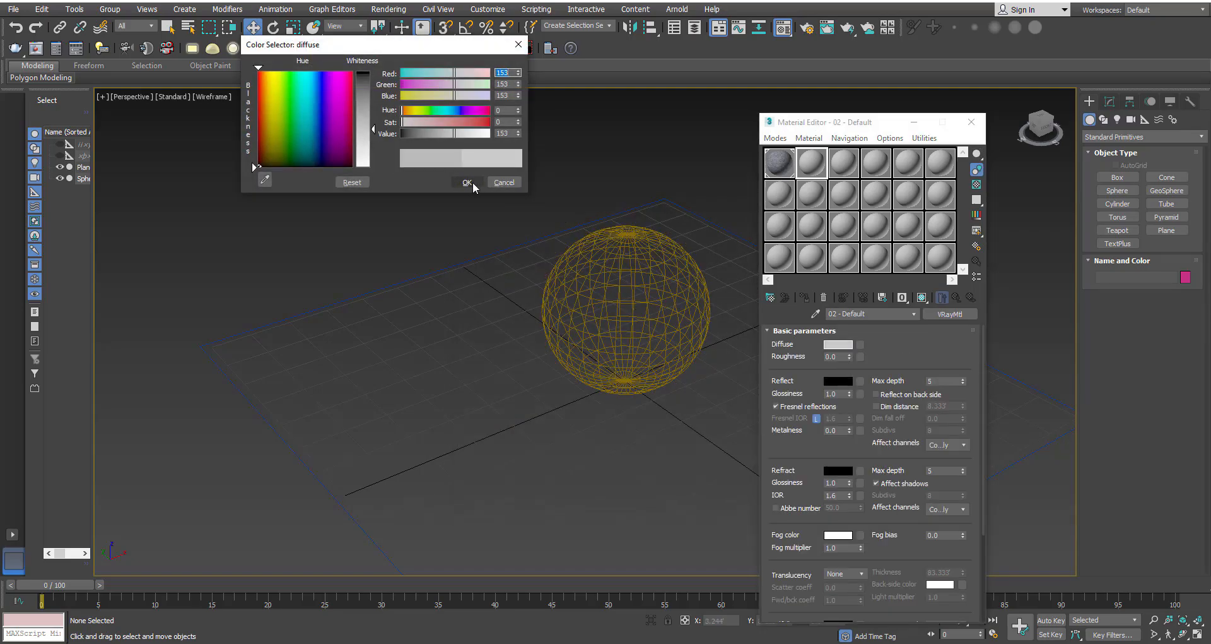
left_click(466, 182)
left_click(829, 380)
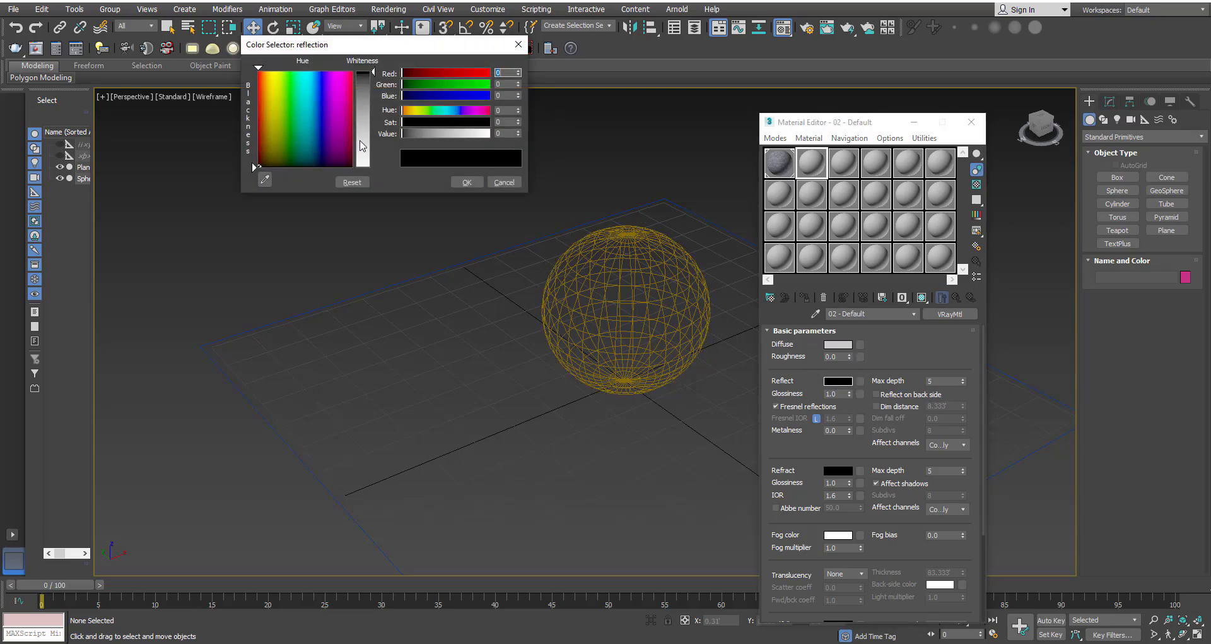
left_click_drag(363, 146, 363, 169)
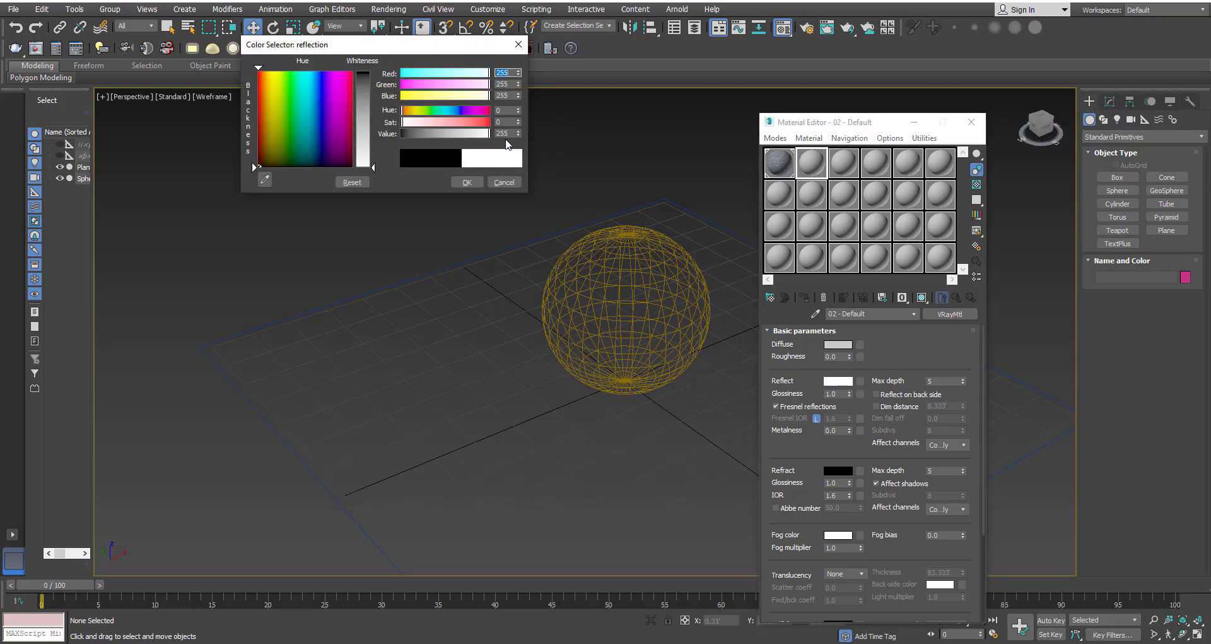
left_click_drag(509, 134, 471, 137)
left_click(467, 182)
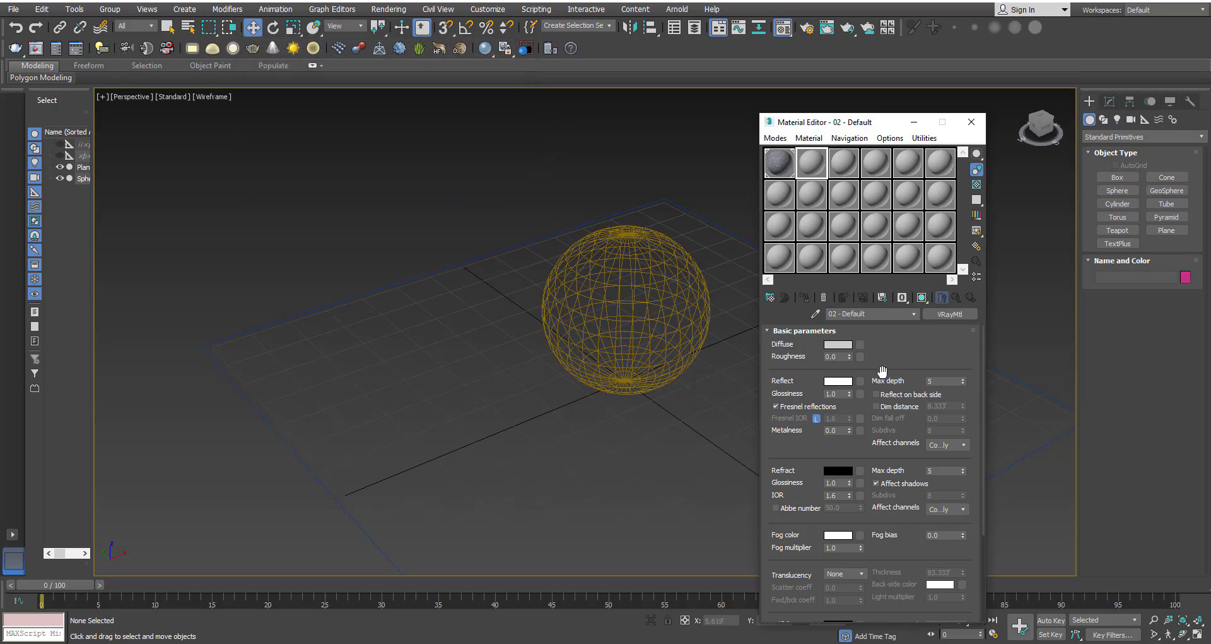
- Turn off Fresnel reflections and set the reflection glossiness to 0.7
left_click(802, 407)
left_click(833, 394)
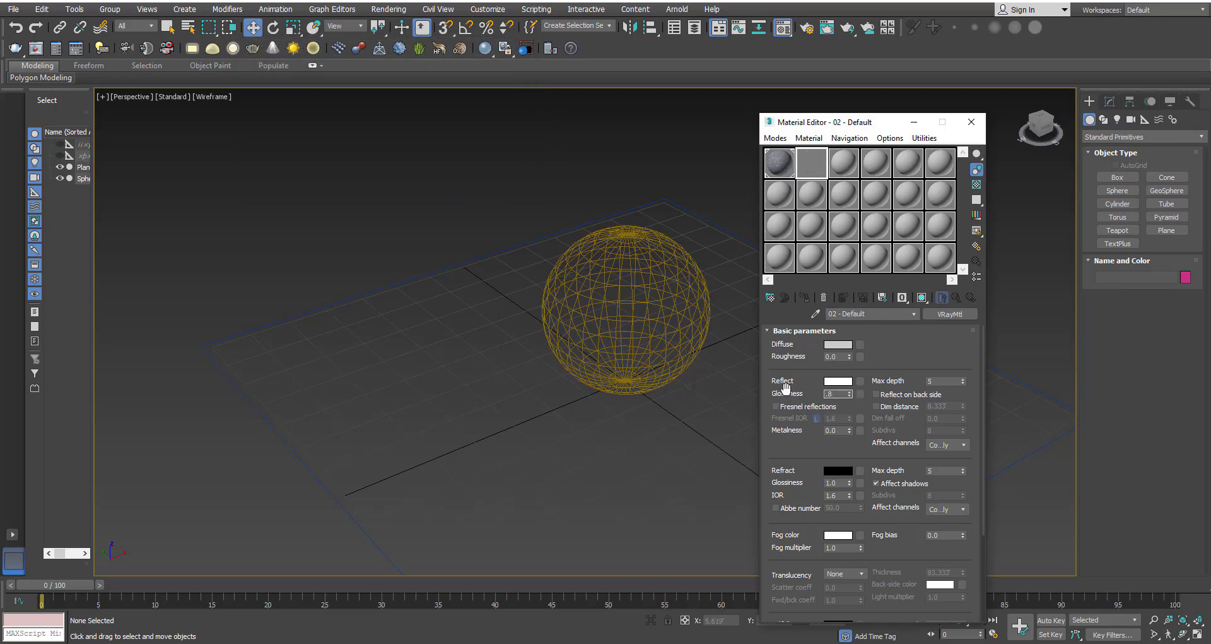
key("Return")
- Assign the 02 - Default material to the sphere, close the Material Editor and deselect the sphere
left_click(597, 333)
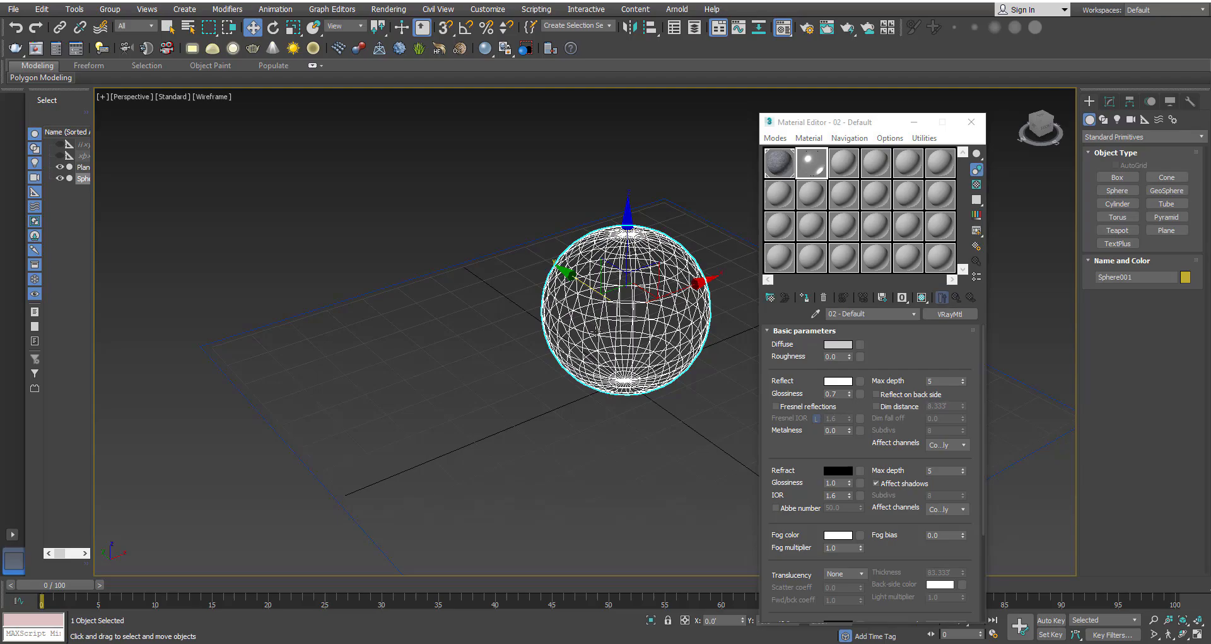
left_click(803, 297)
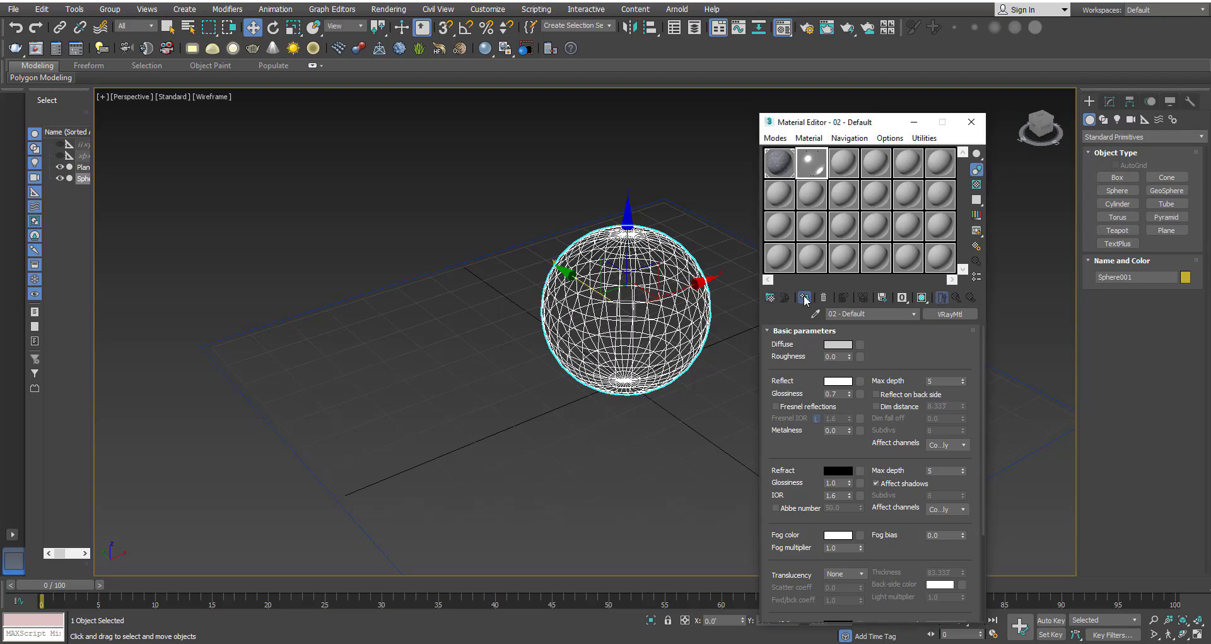
left_click(971, 121)
left_click(948, 197)
- In the Top view, create a rectangular plane-type VRayLight about 6.2' x 5.3' over the sphere
key("t")
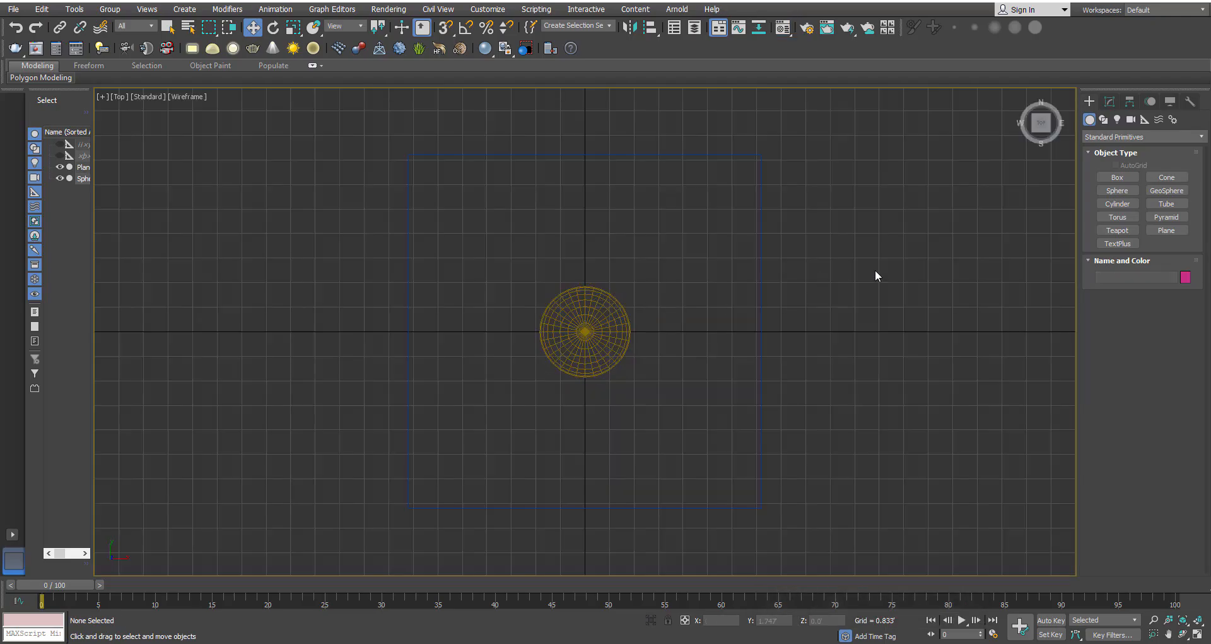
left_click(1117, 119)
left_click(1142, 137)
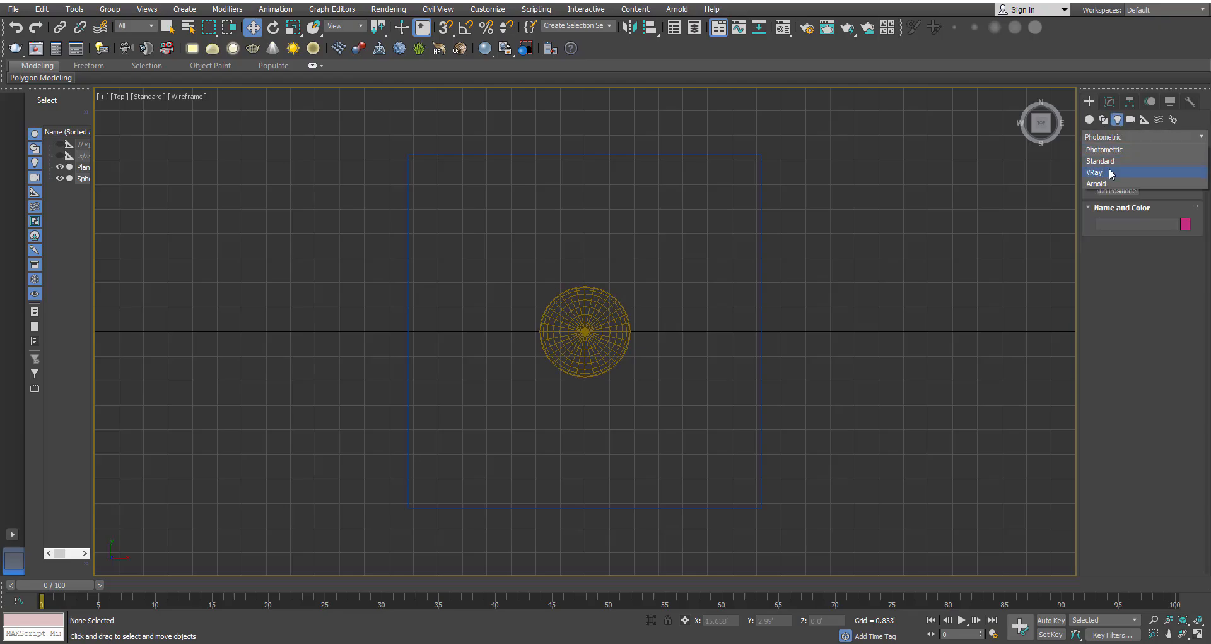
left_click(1123, 176)
left_click(1117, 177)
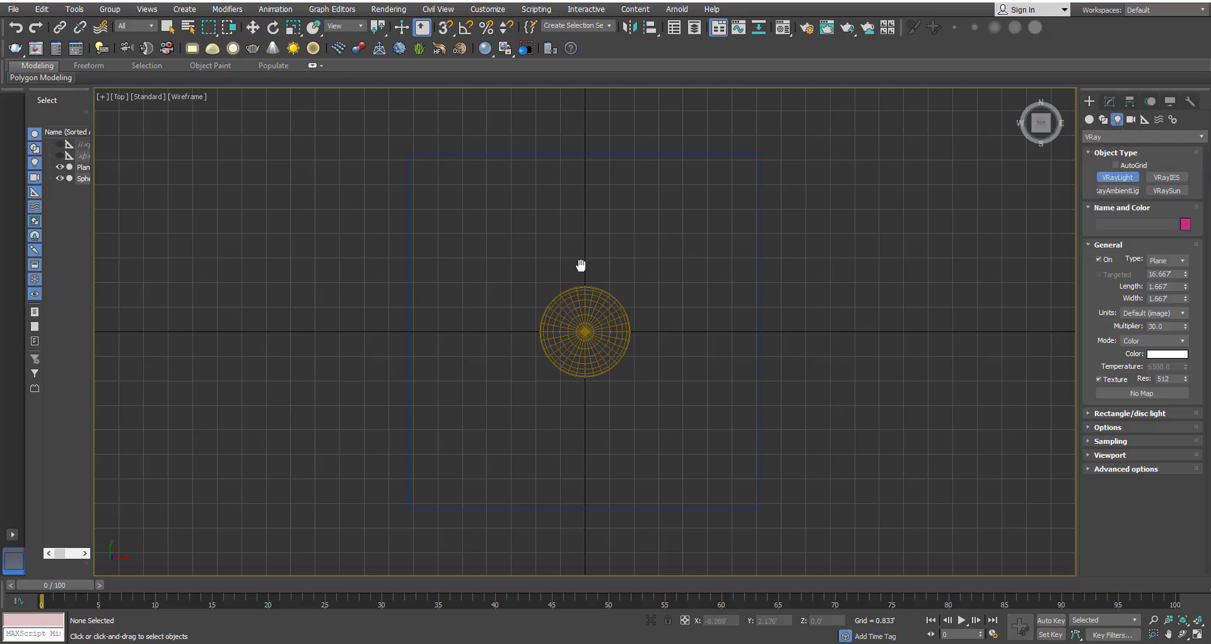
left_click(495, 196)
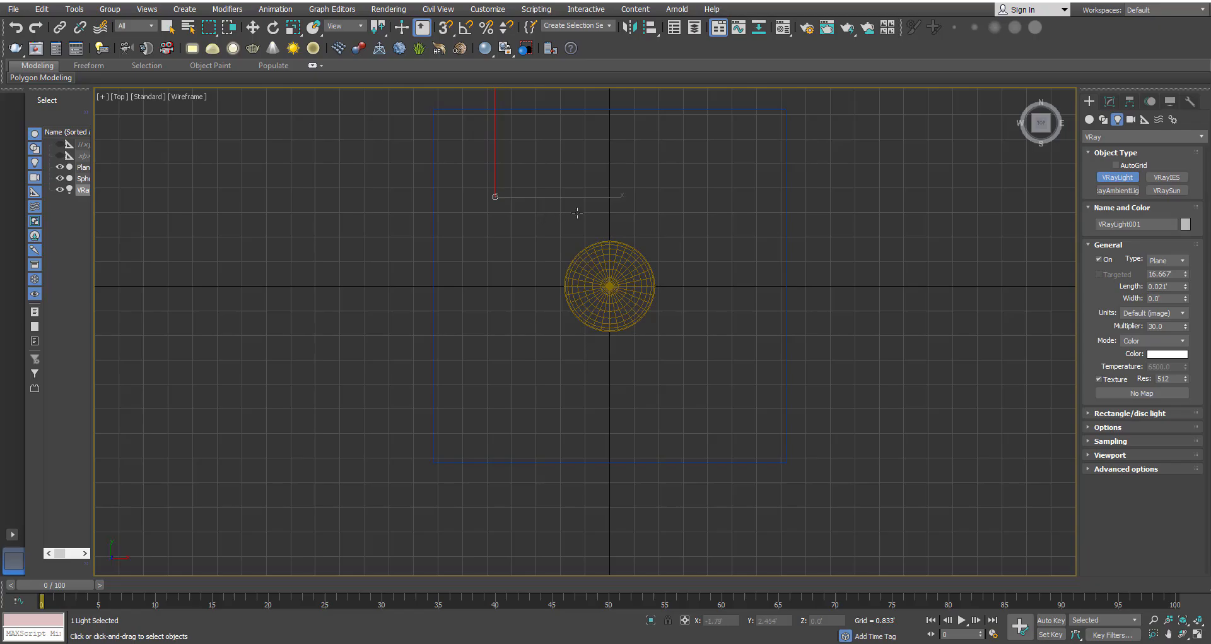
key("Delete")
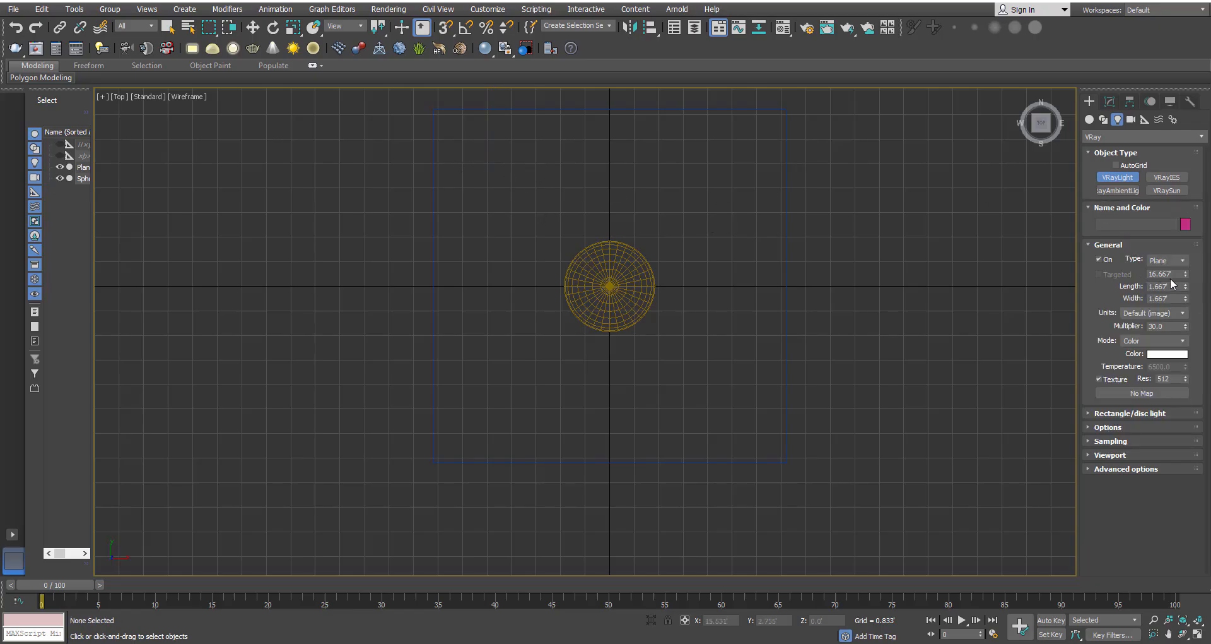
left_click_drag(530, 202, 713, 358)
key("w")
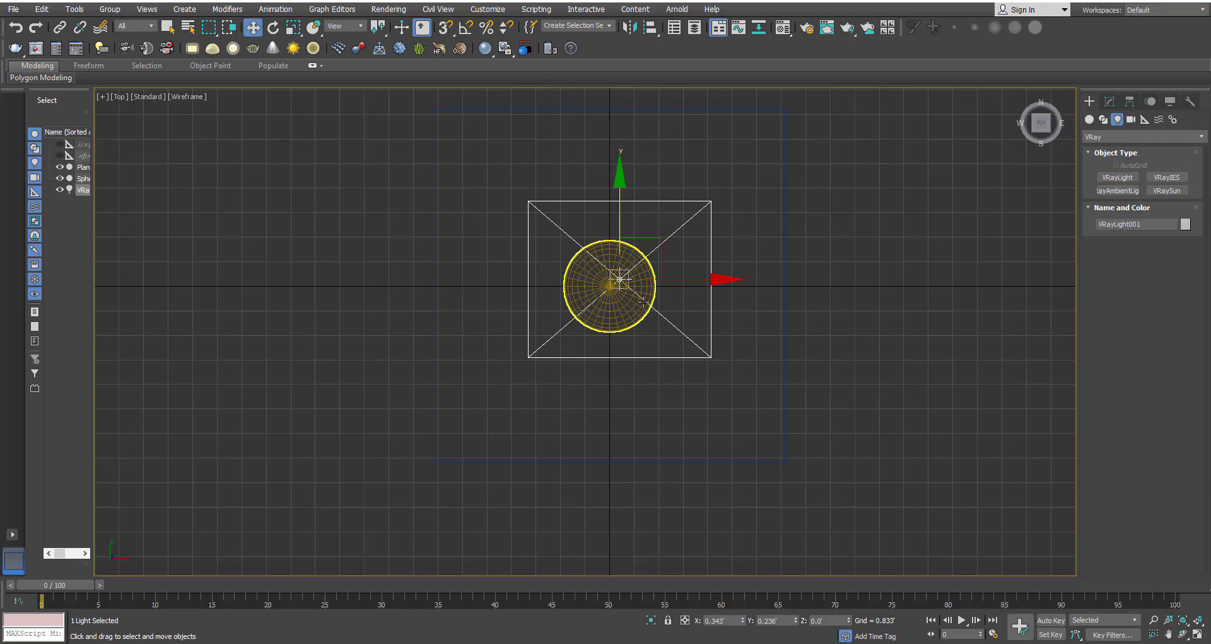
- Centre the VRayLight at X 0 and Y 0
double_click(726, 620)
type("0")
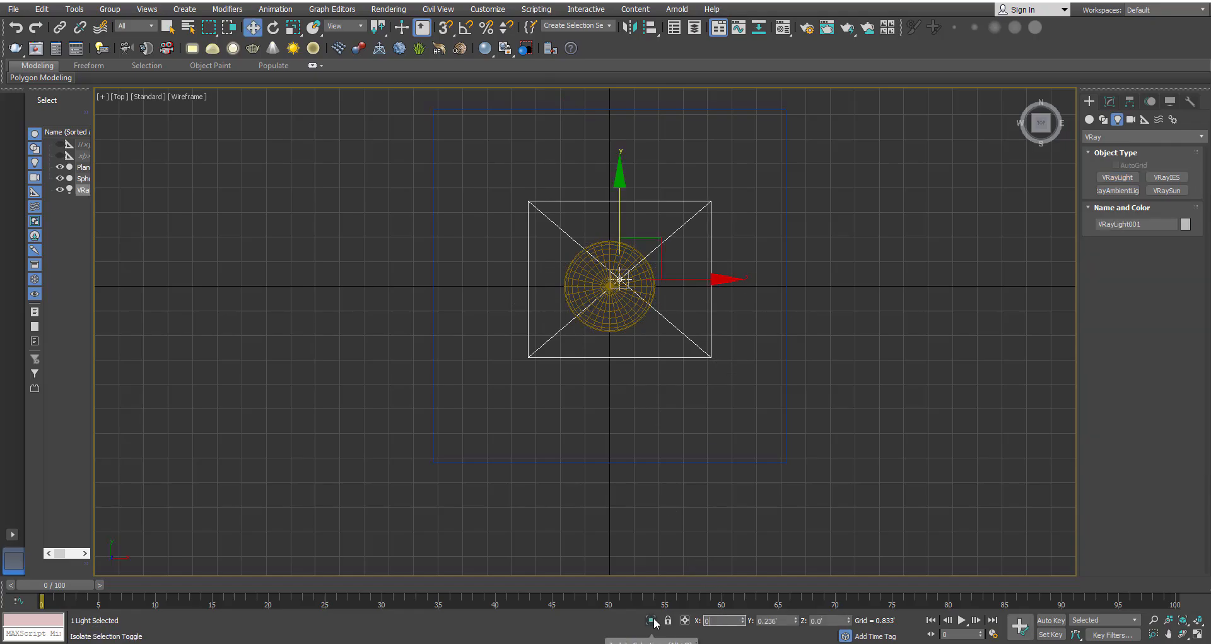
key("Tab")
key("Return")
- In the Front view, raise the VRayLight above the sphere to a height of about 7.75'
key("f")
scroll(649, 326, "down", 8)
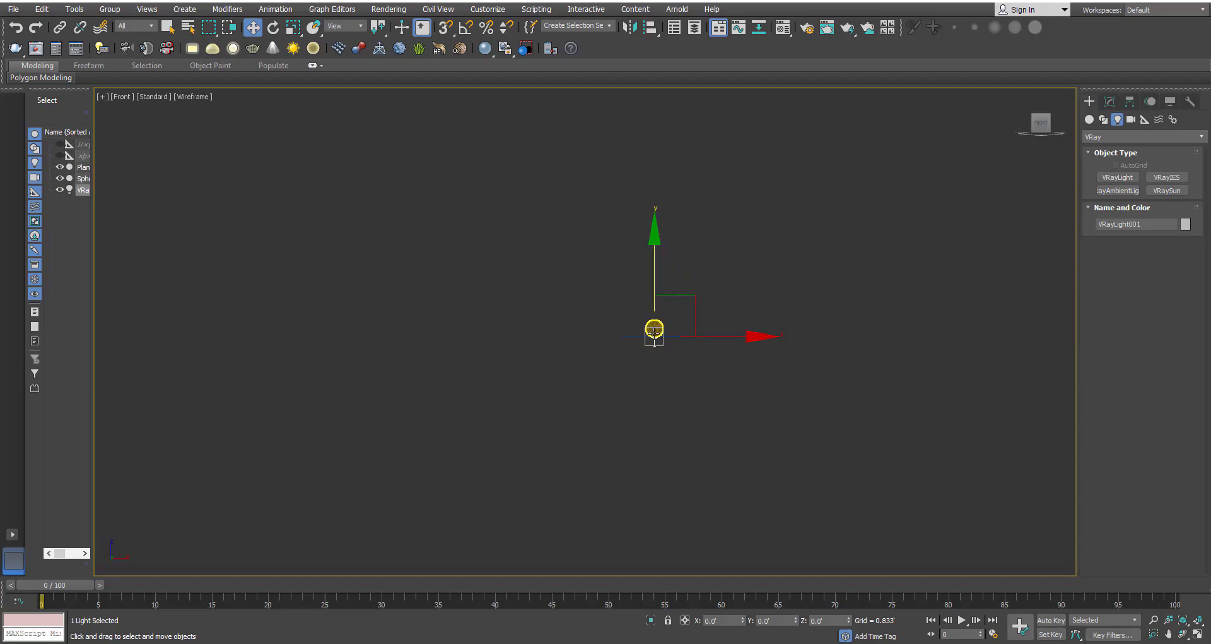
middle_click_drag(649, 292, 640, 409)
scroll(640, 408, "up", 5)
left_click_drag(669, 479, 657, 263)
- Set the overhead VRayLight's length and width to 10' each
key("t")
scroll(649, 273, "up", 3)
scroll(649, 274, "down", 5)
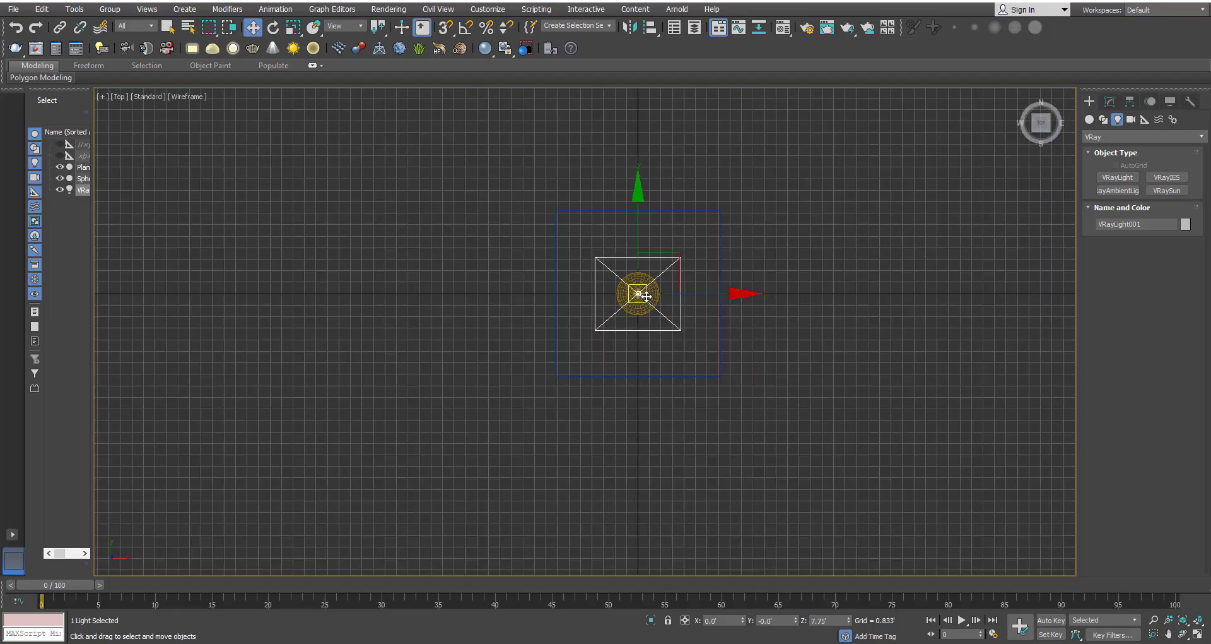
key("r")
left_click(1109, 101)
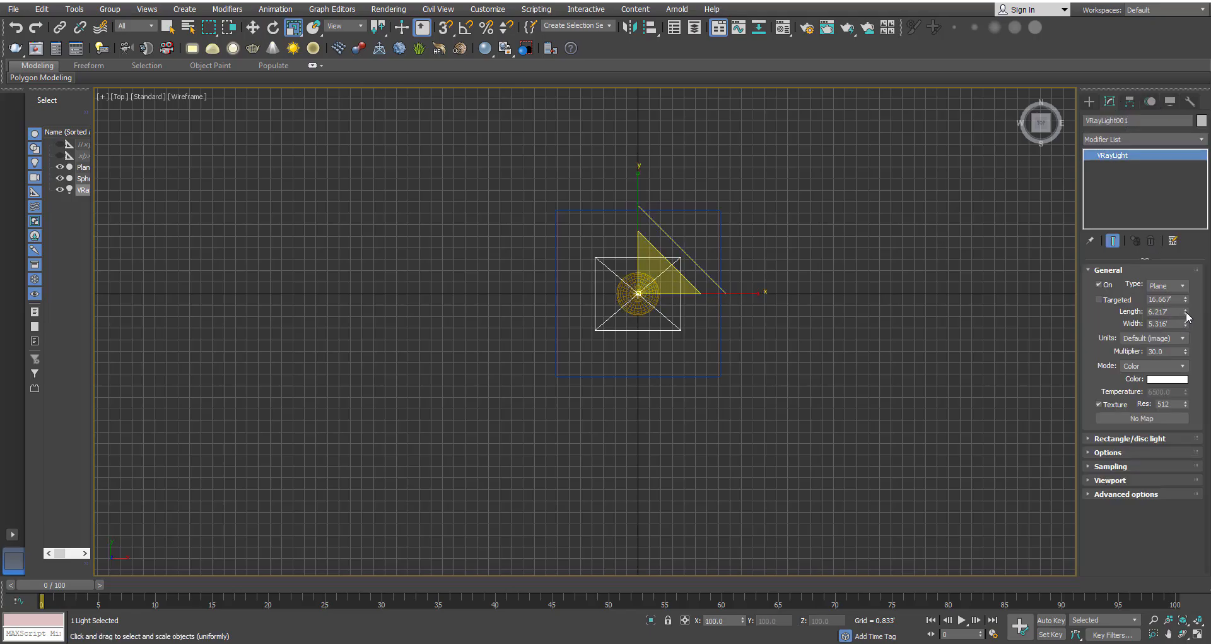
left_click_drag(1187, 315, 1177, 311)
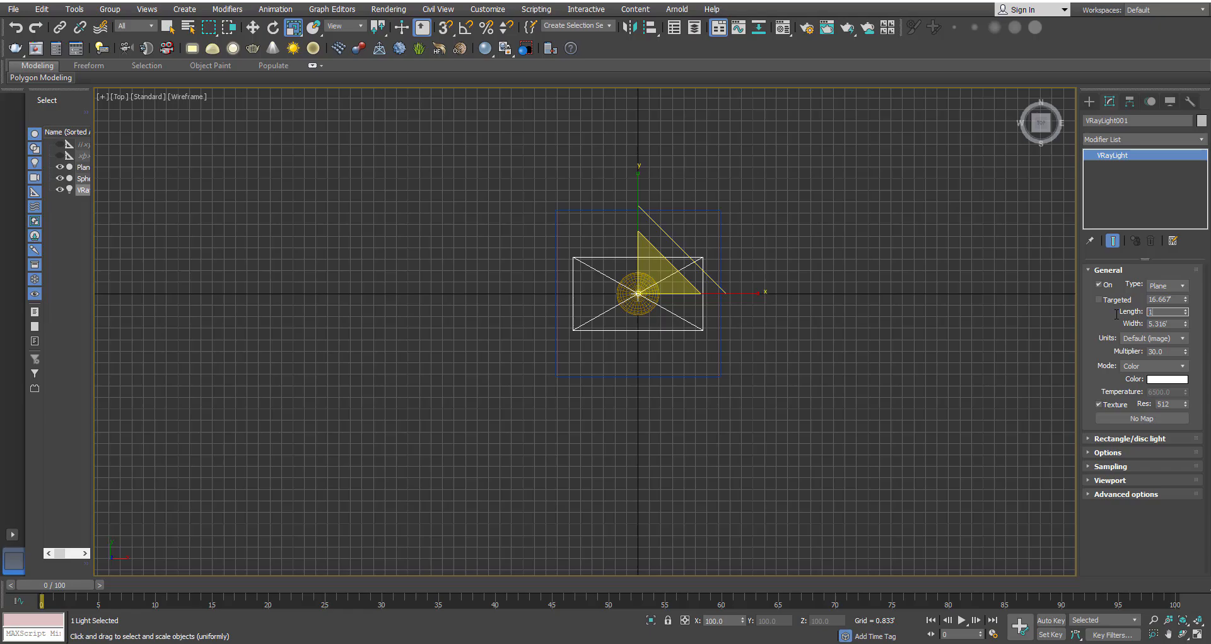
type("0")
key("Tab")
type("10")
key("Return")
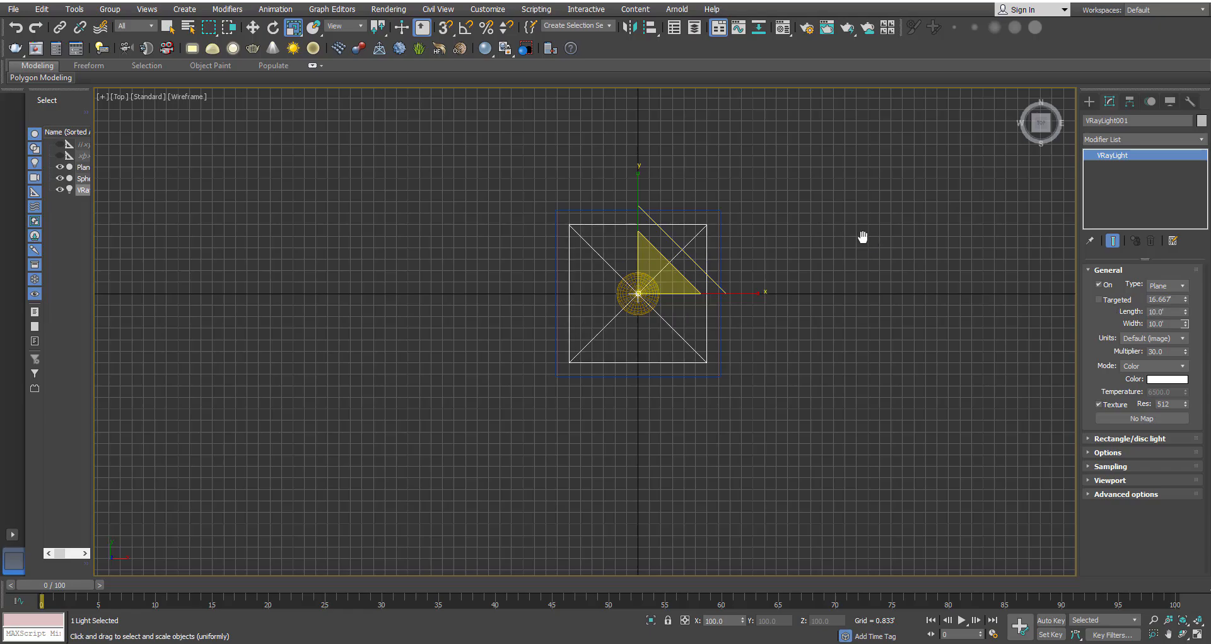
- Switch to the Front view and turn on angle snapping with a 90-degree increment
middle_click_drag(863, 237, 884, 283)
key("w")
key("f")
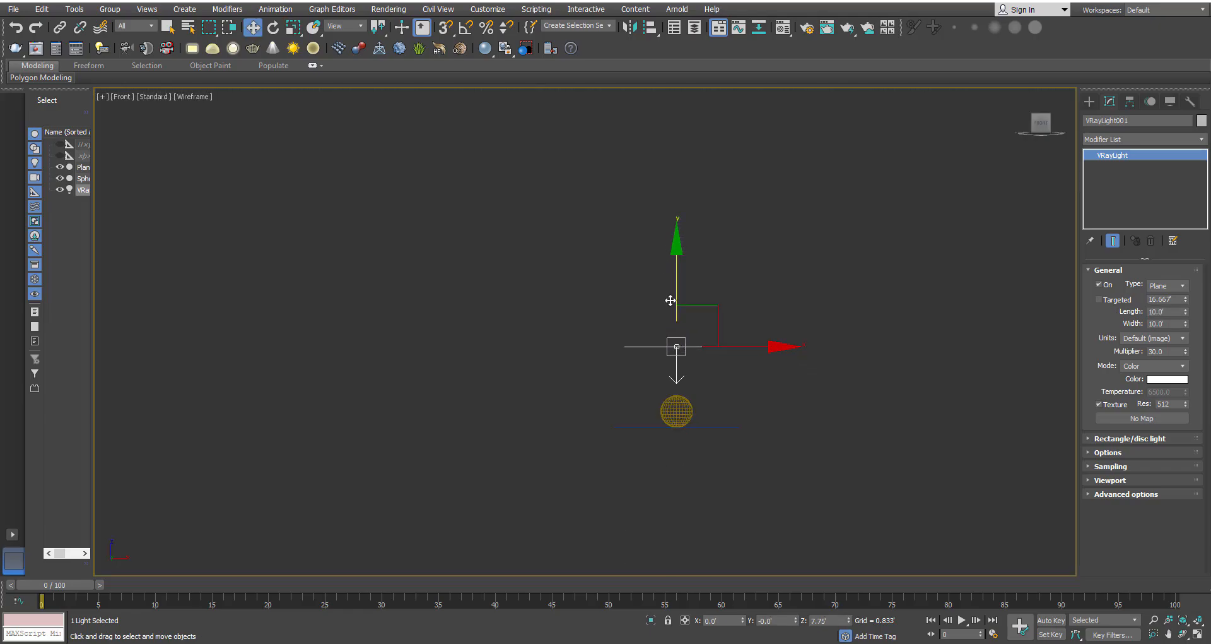
left_click(465, 27)
right_click(466, 28)
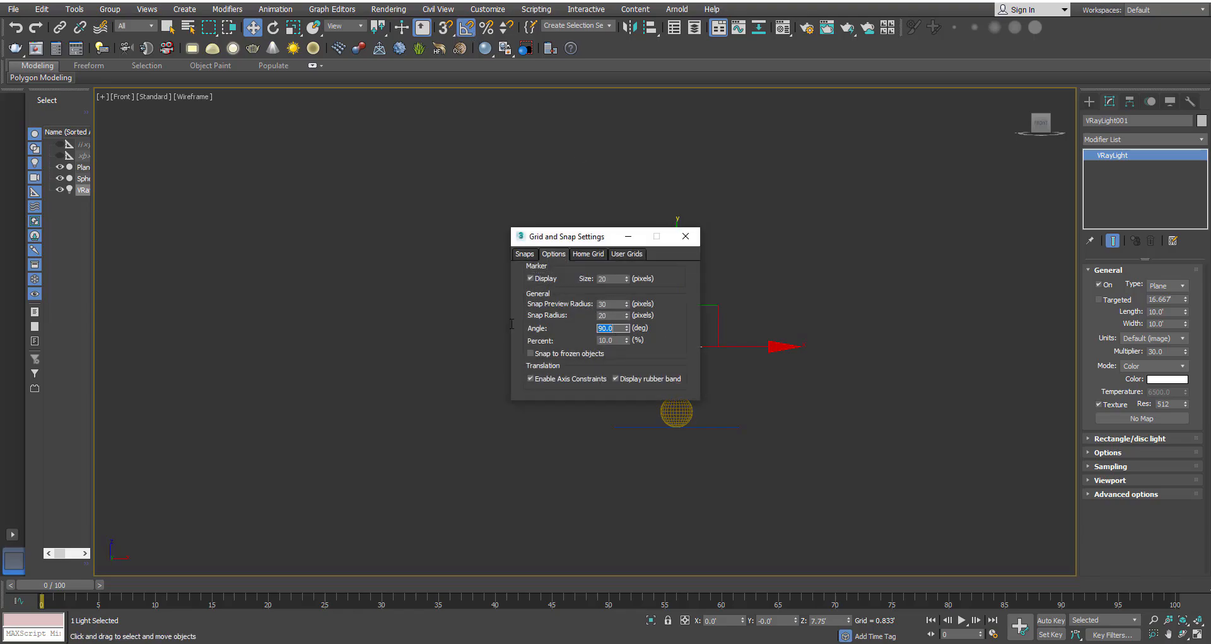
left_click(685, 236)
- Make a copy of the overhead light rotated 90 degrees and move it beside the sphere on the negative X side
key("e")
mouse_move(757, 378)
left_mouse_down()
mouse_move(779, 344)
mouse_move(759, 379)
left_mouse_up()
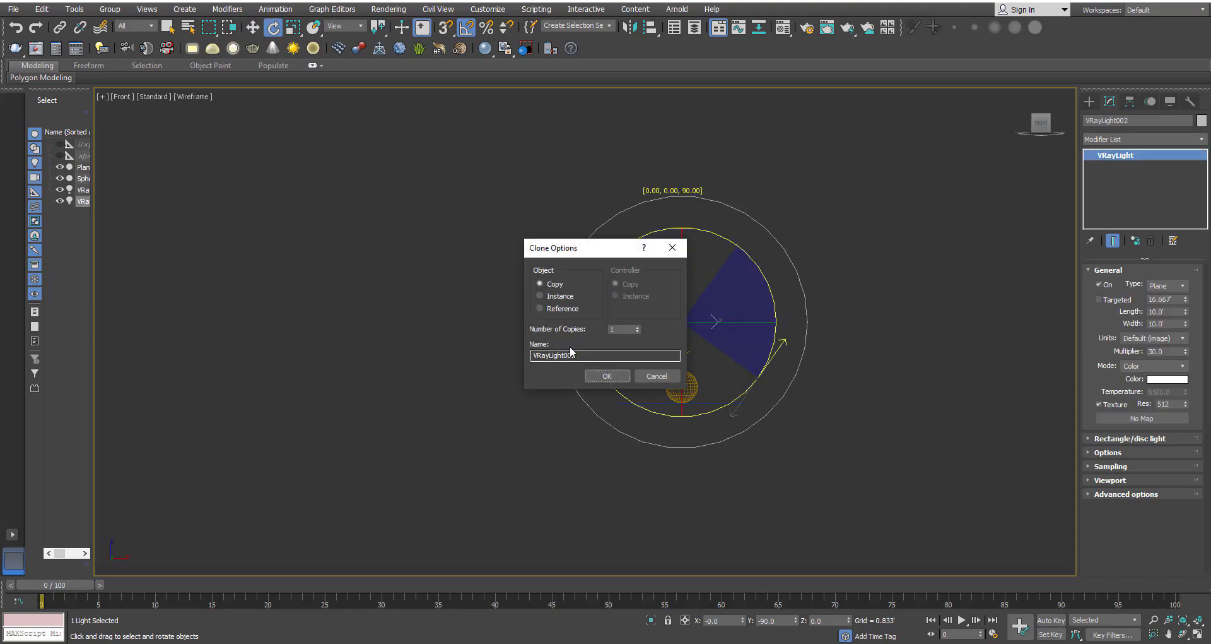
left_click(606, 375)
key("w")
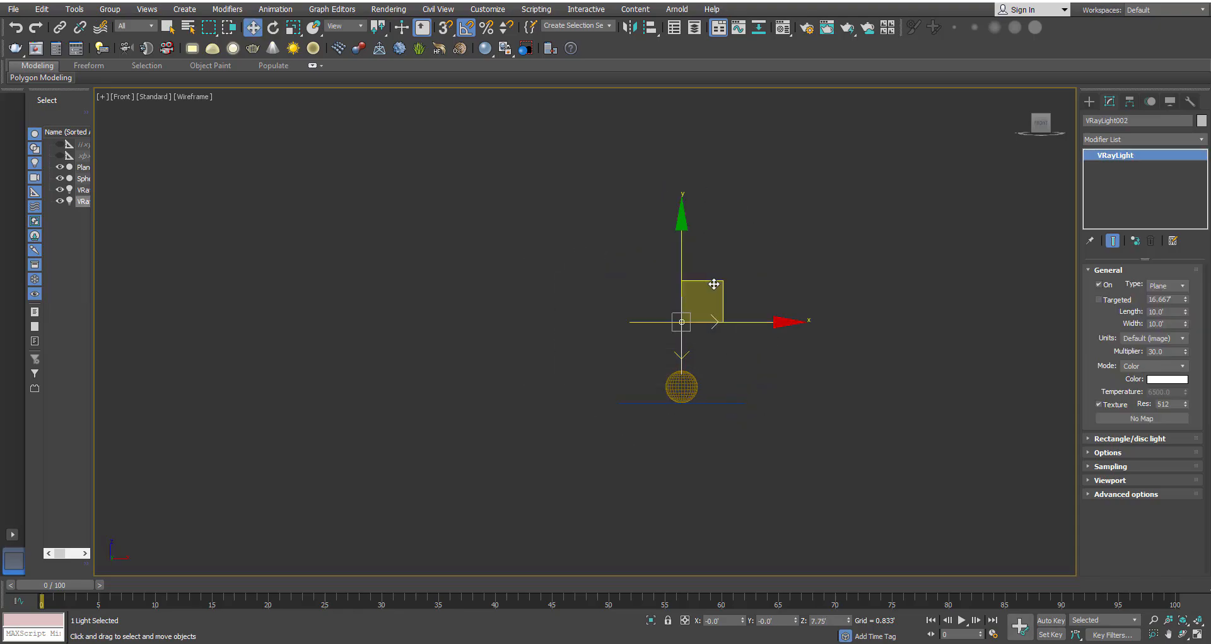
left_click_drag(713, 284, 649, 330)
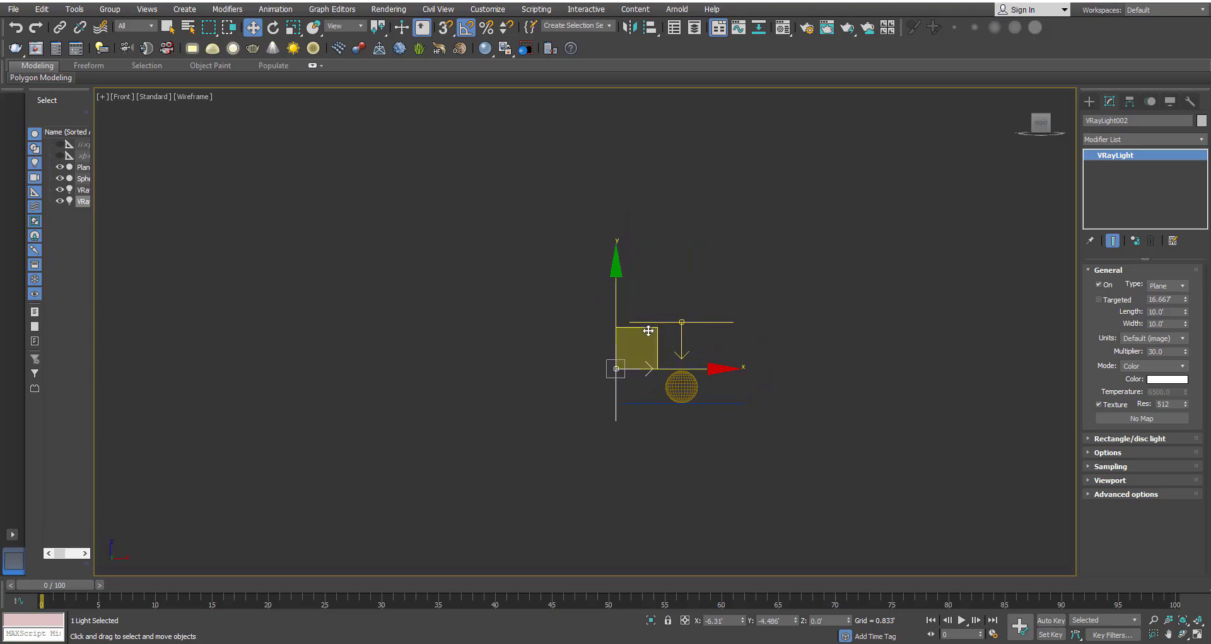
- Set the side light's length to 7.1' and position it at about X -6.2' and Z 3.6', facing the sphere
scroll(605, 343, "up", 5)
key("r")
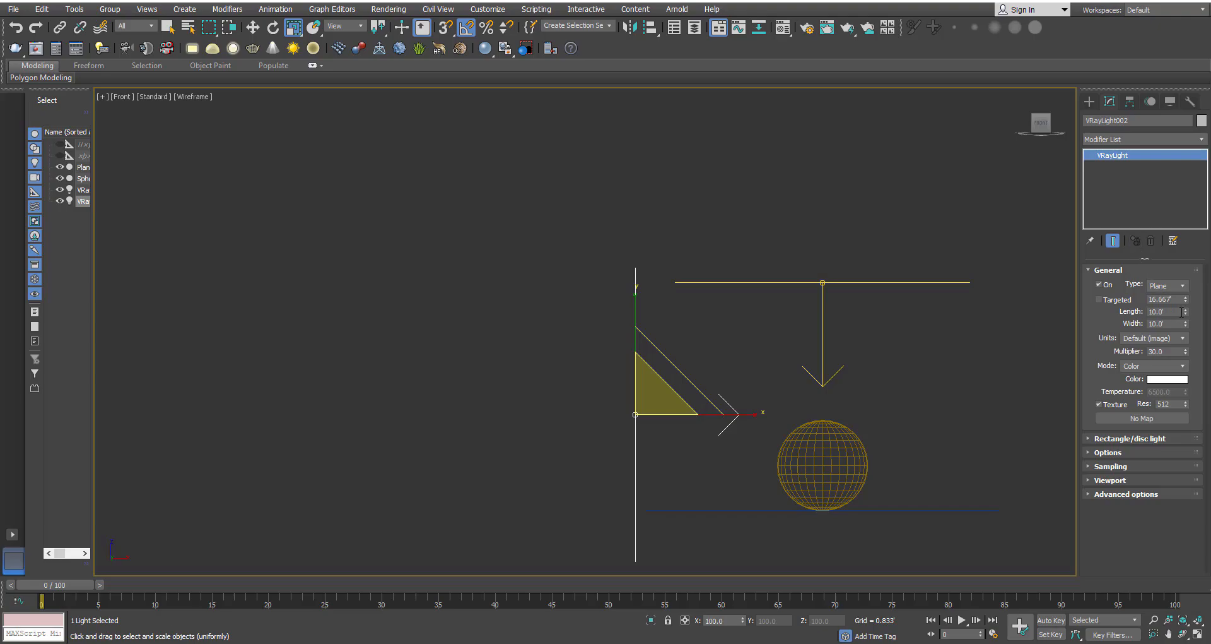
key("w")
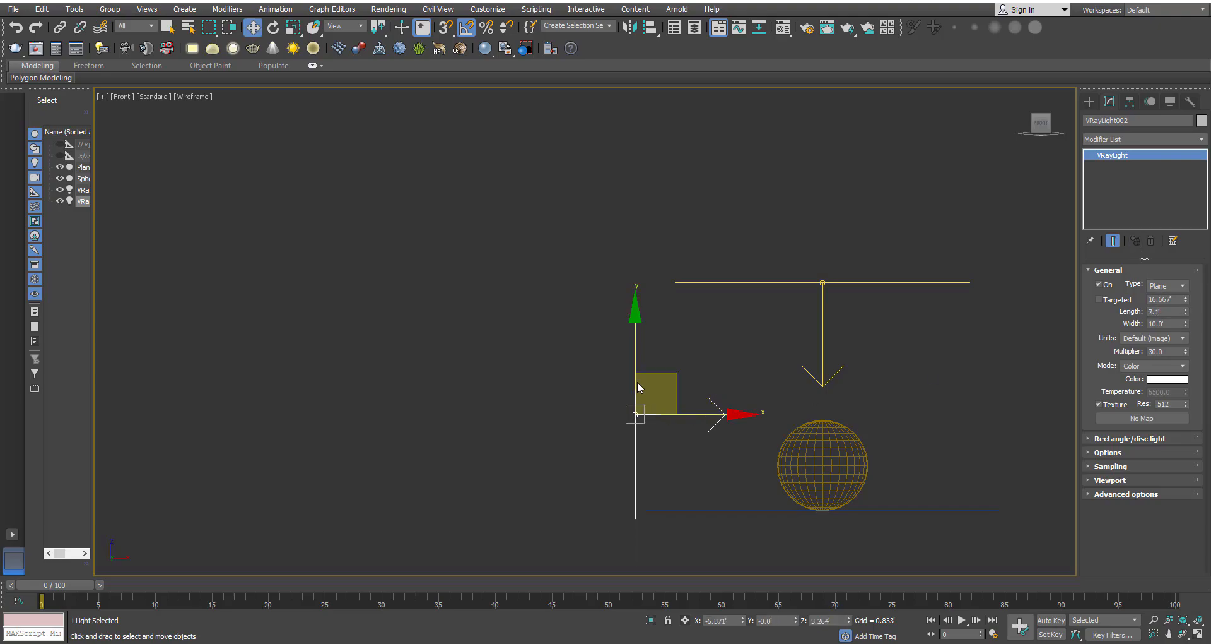
scroll(666, 366, "down", 4)
key("e")
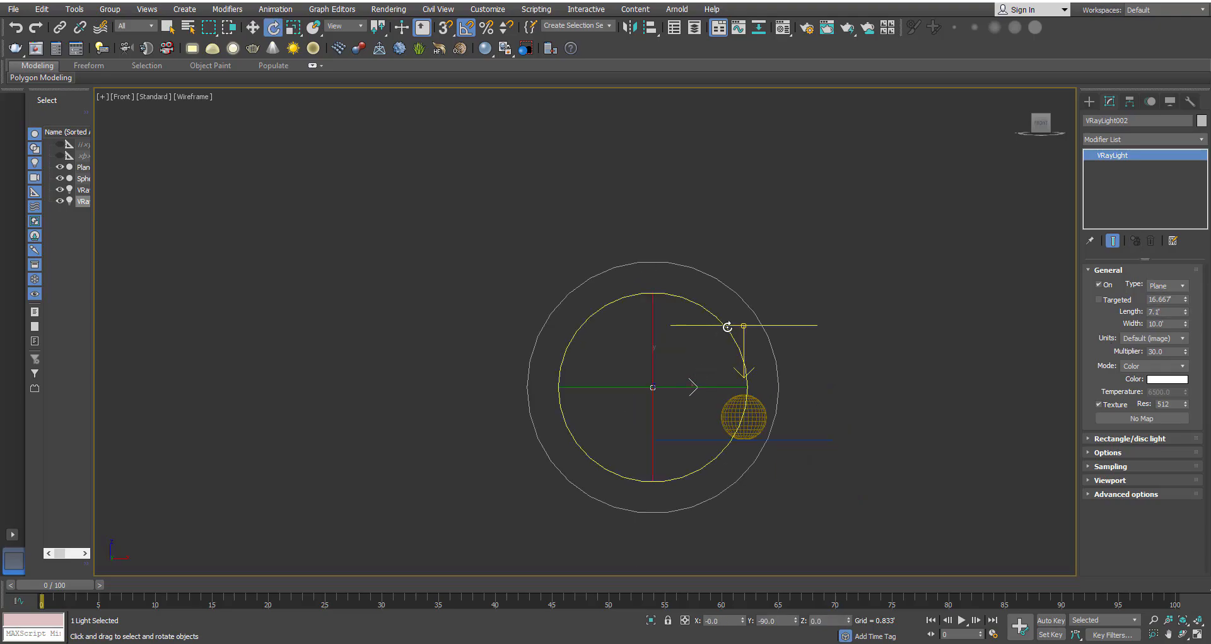
left_click_drag(727, 327, 732, 333)
key("w")
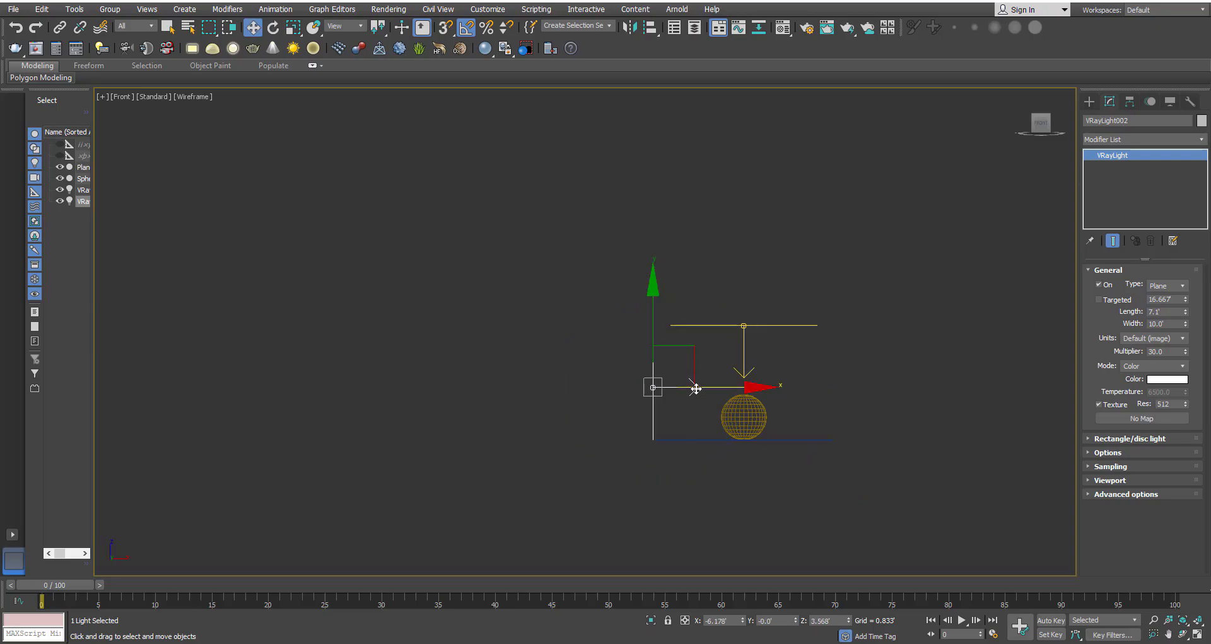
- Copy the side light to the opposite side at about X 6' and turn the copy around to face the sphere
left_click_drag(697, 390, 872, 396)
left_click(610, 377)
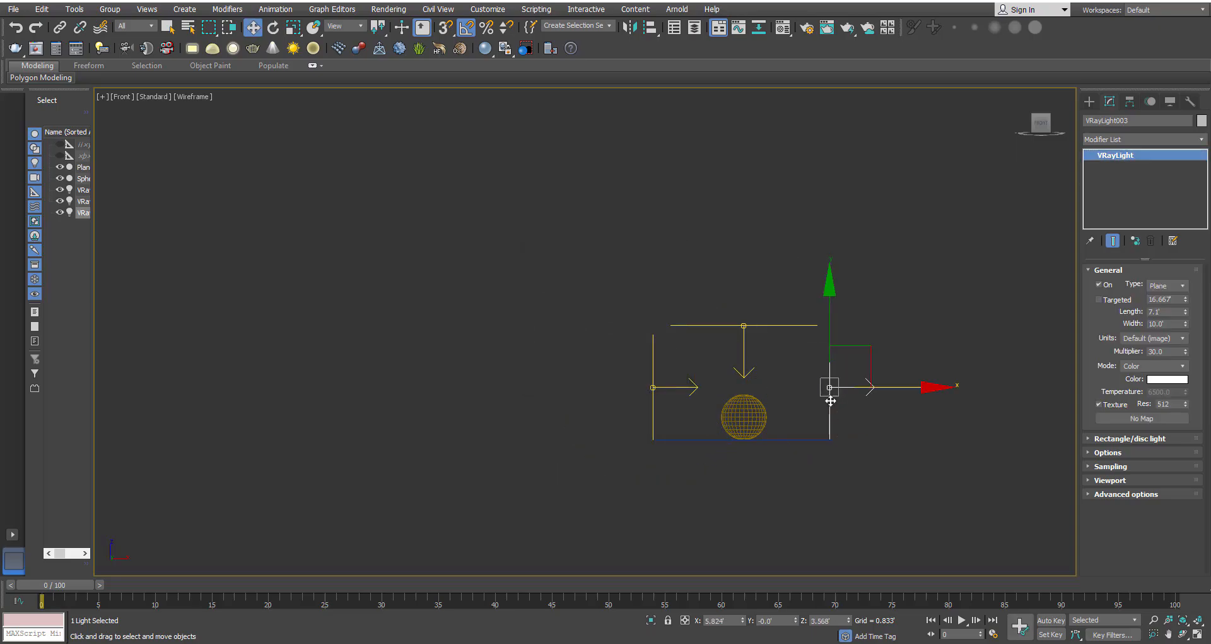
key("t")
scroll(707, 388, "down", 3)
key("e")
key("w")
left_click_drag(724, 414, 701, 359)
- Set the overhead VRayLight's multiplier to 1.0 and make the light invisible
left_click(591, 327)
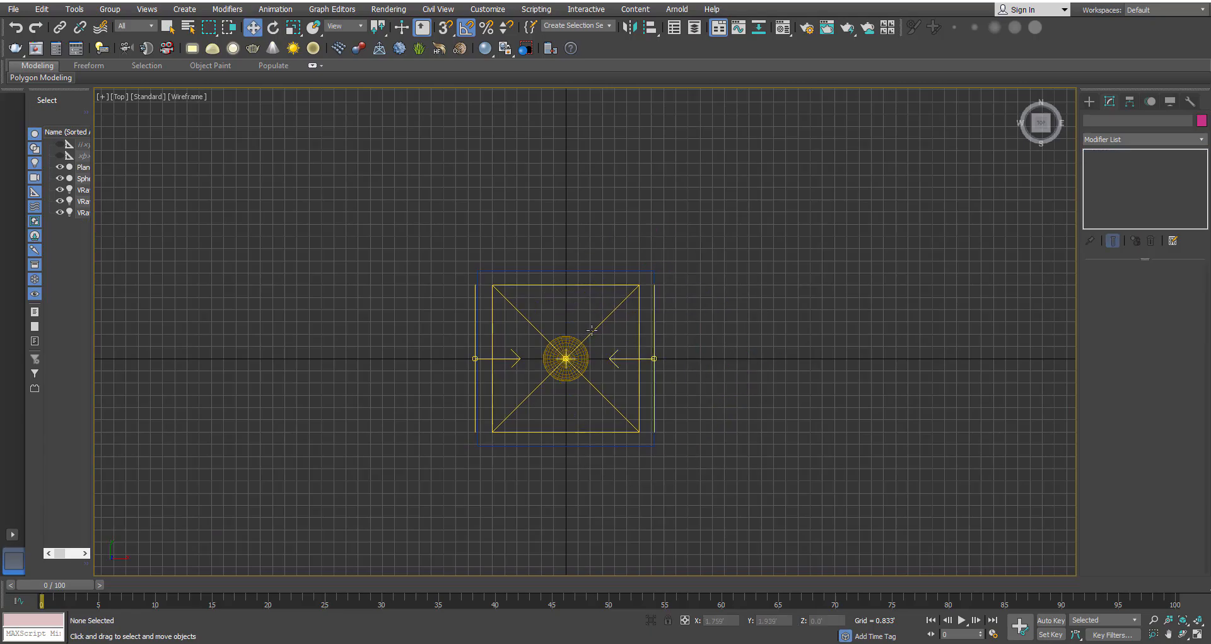
left_click(589, 334)
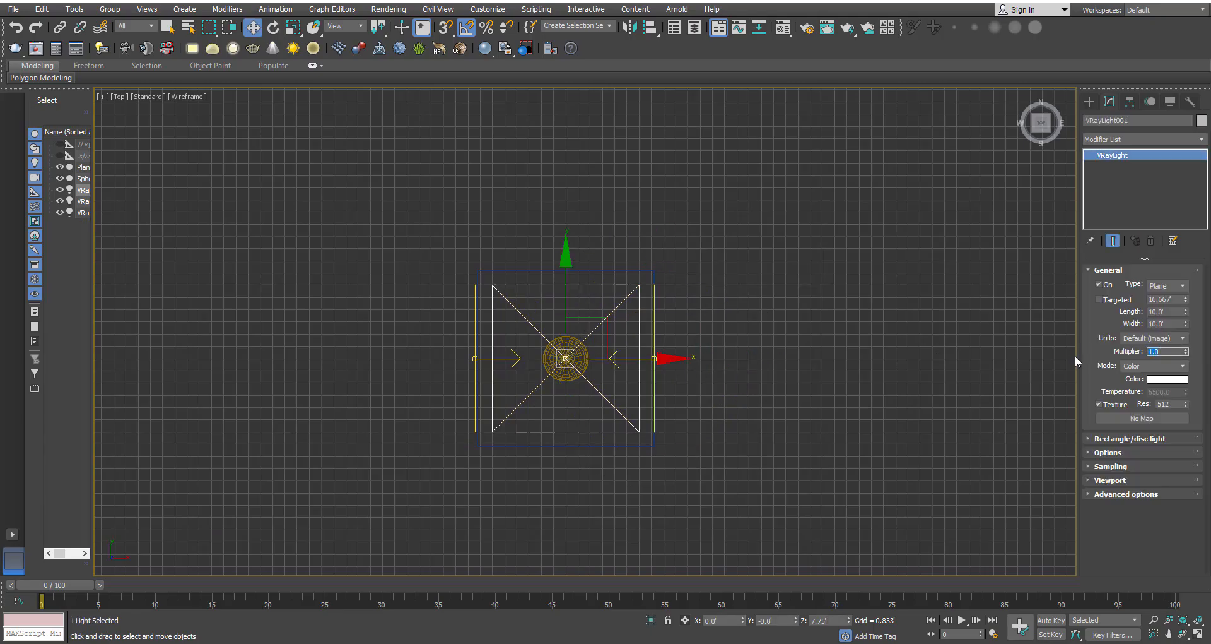
left_click(1133, 454)
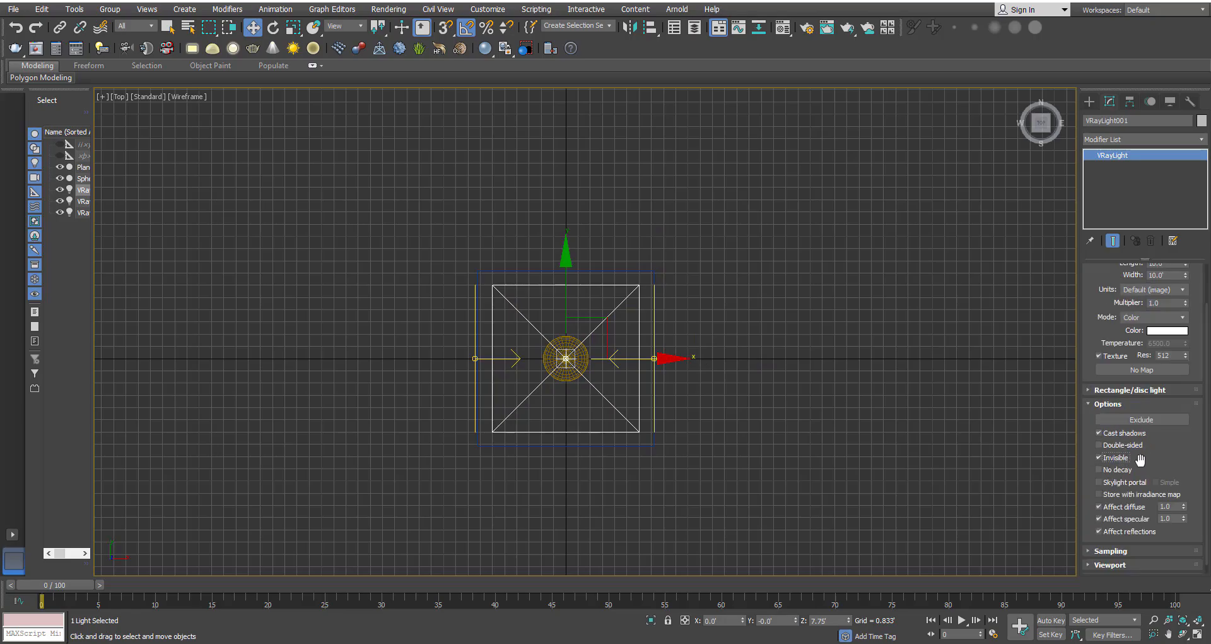
scroll(1156, 457, "down", 1)
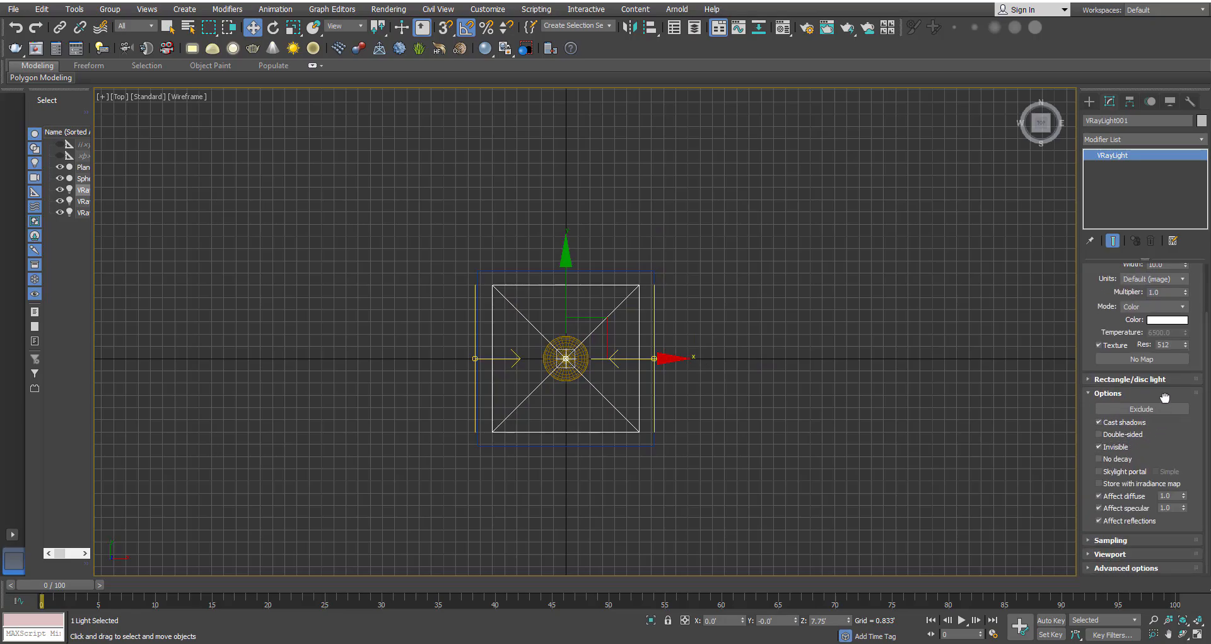
left_click(856, 359)
- Deselect the side light and show the scene in a shaded Perspective view with edged faces
left_click(654, 359)
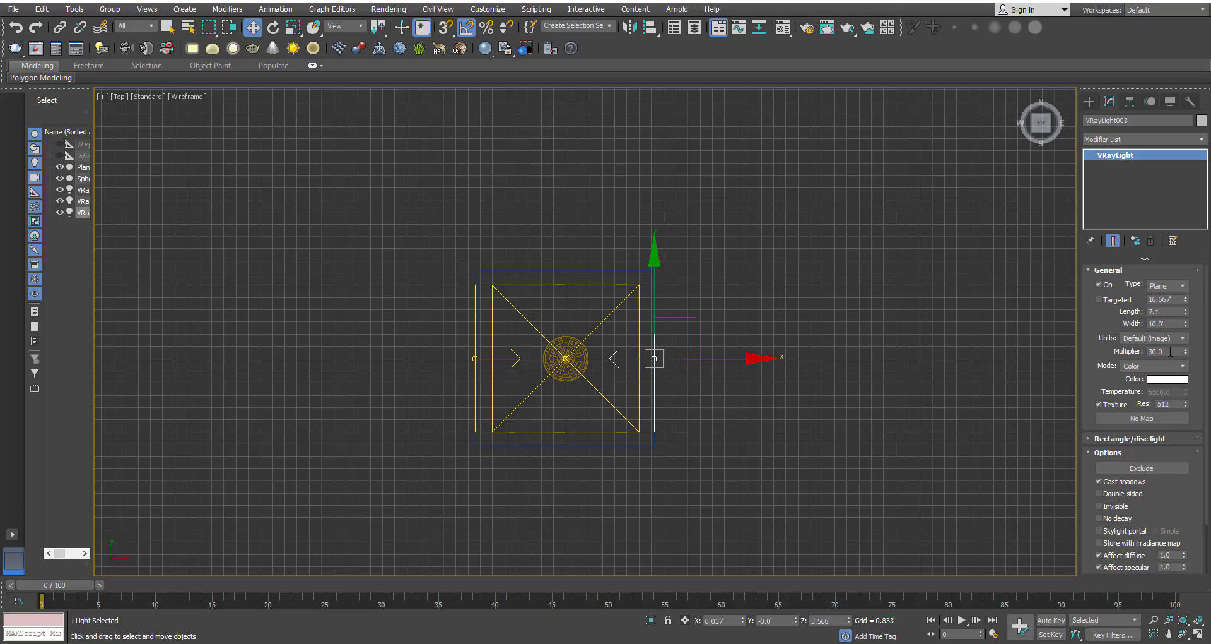
left_click(841, 278)
scroll(558, 347, "up", 2)
scroll(570, 364, "down", 4)
key("p")
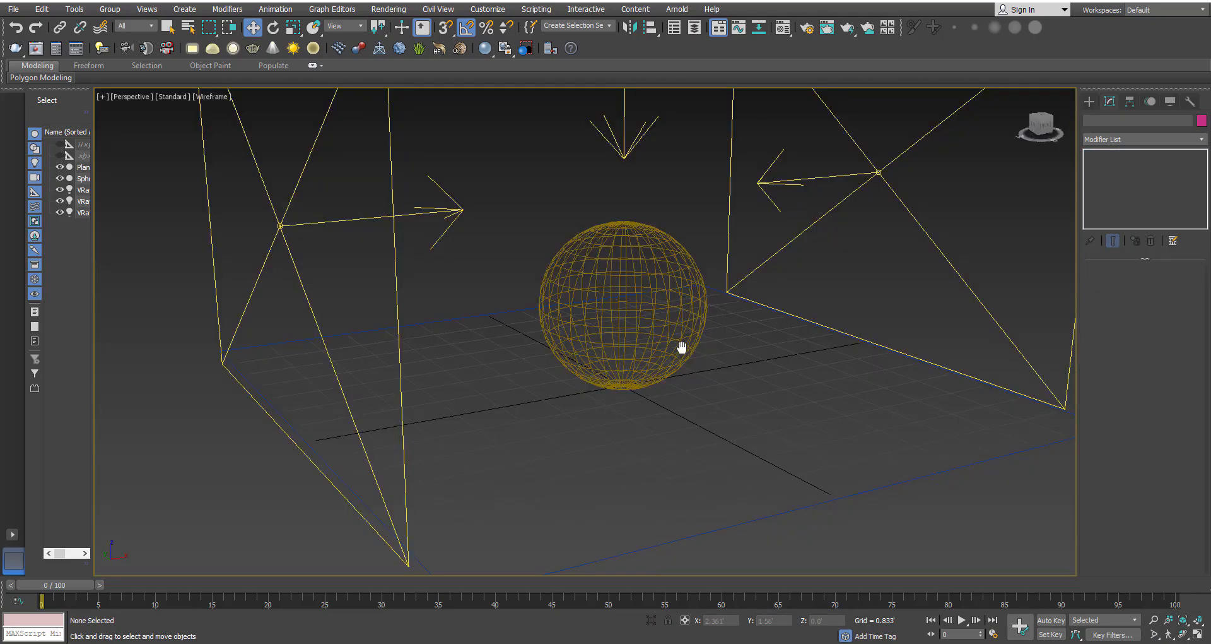
key("F3")
- Create a physical camera from a closer view of the sphere, and pan and orbit it so the plane's near corner faces the camera
scroll(639, 386, "up", 2)
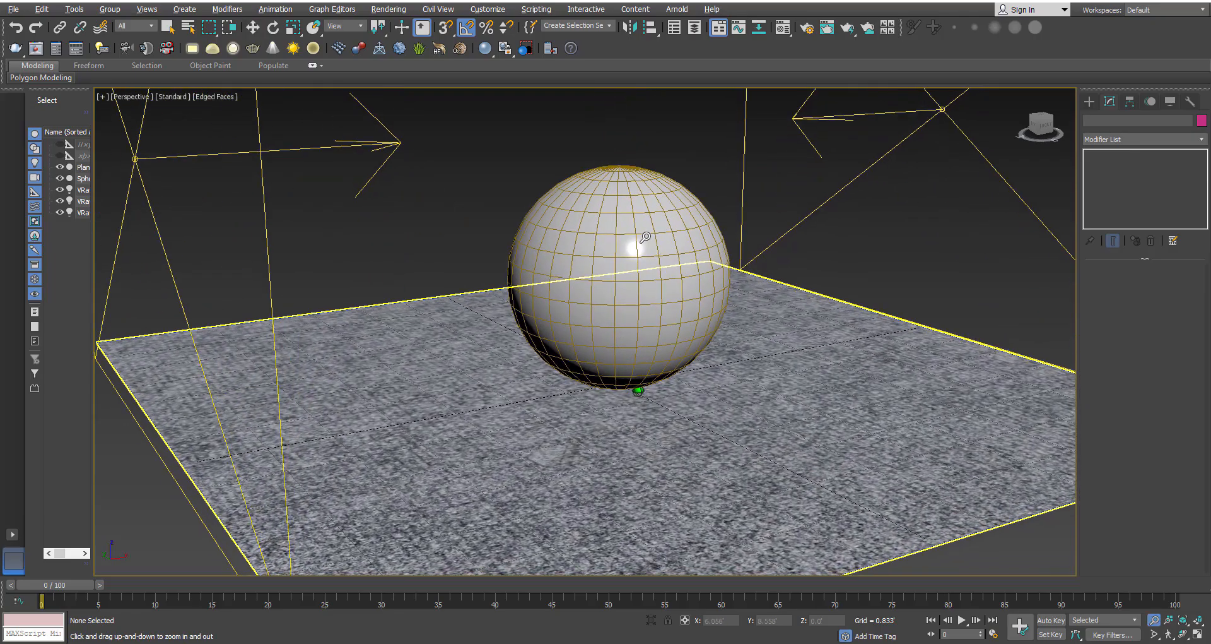
mouse_move(647, 278)
middle_mouse_down()
mouse_move(655, 268)
mouse_move(643, 269)
middle_mouse_up()
key("ctrl+c")
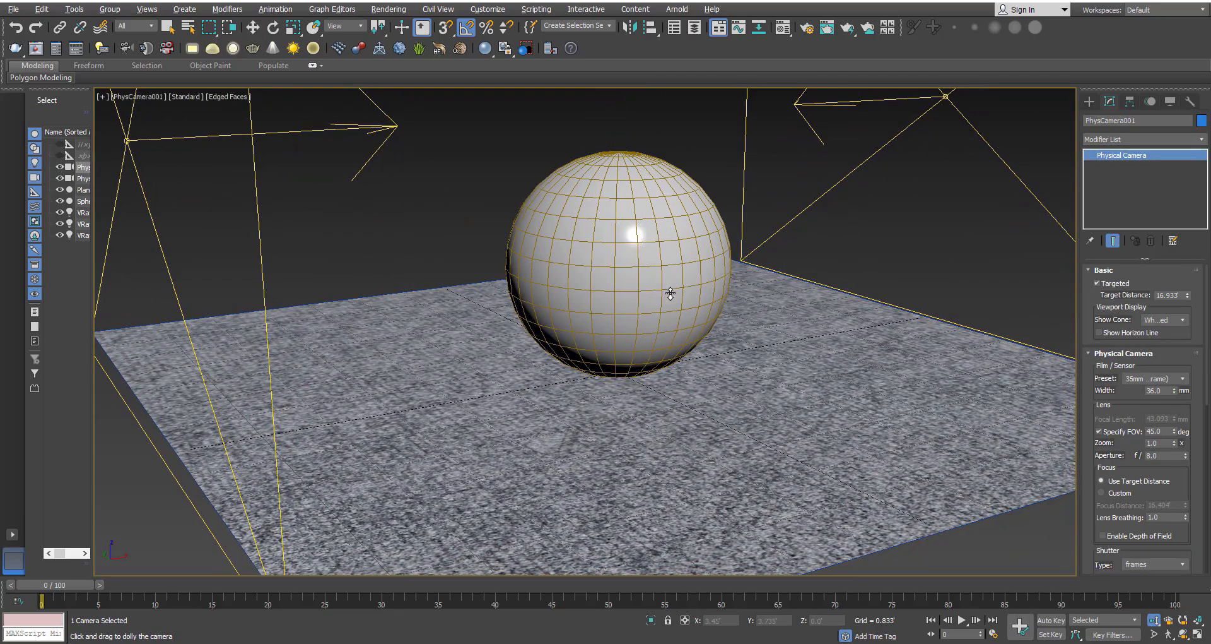
middle_click_drag(708, 341, 573, 354)
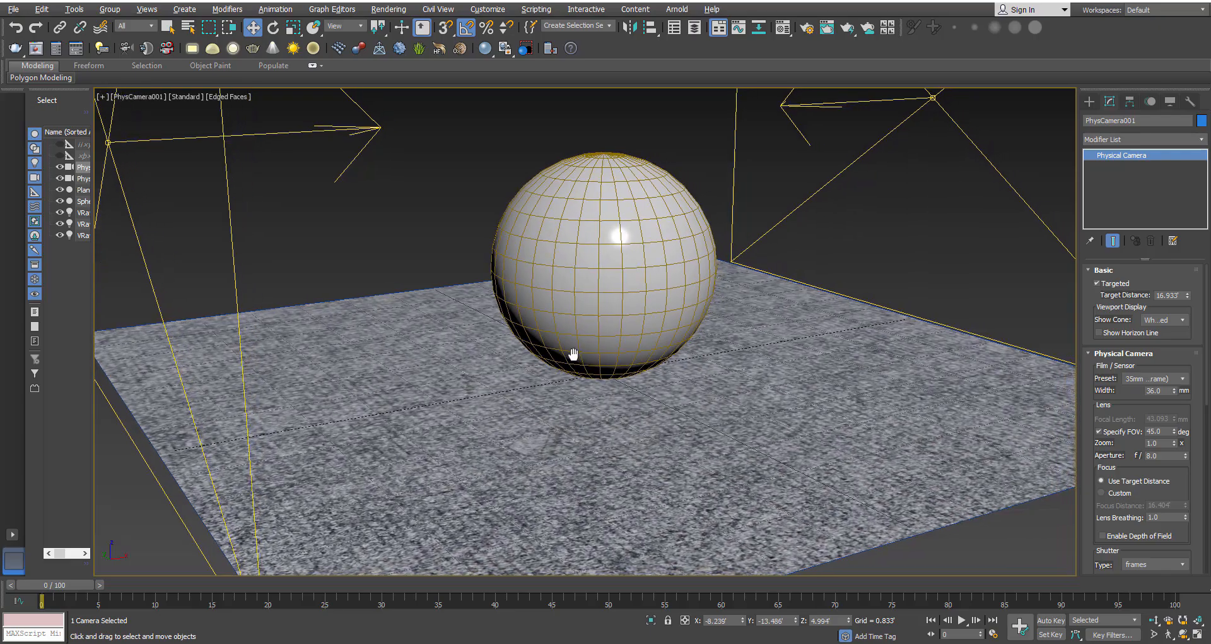
key("ctrl+r")
left_click_drag(622, 369, 754, 365)
middle_click_drag(639, 370, 555, 360)
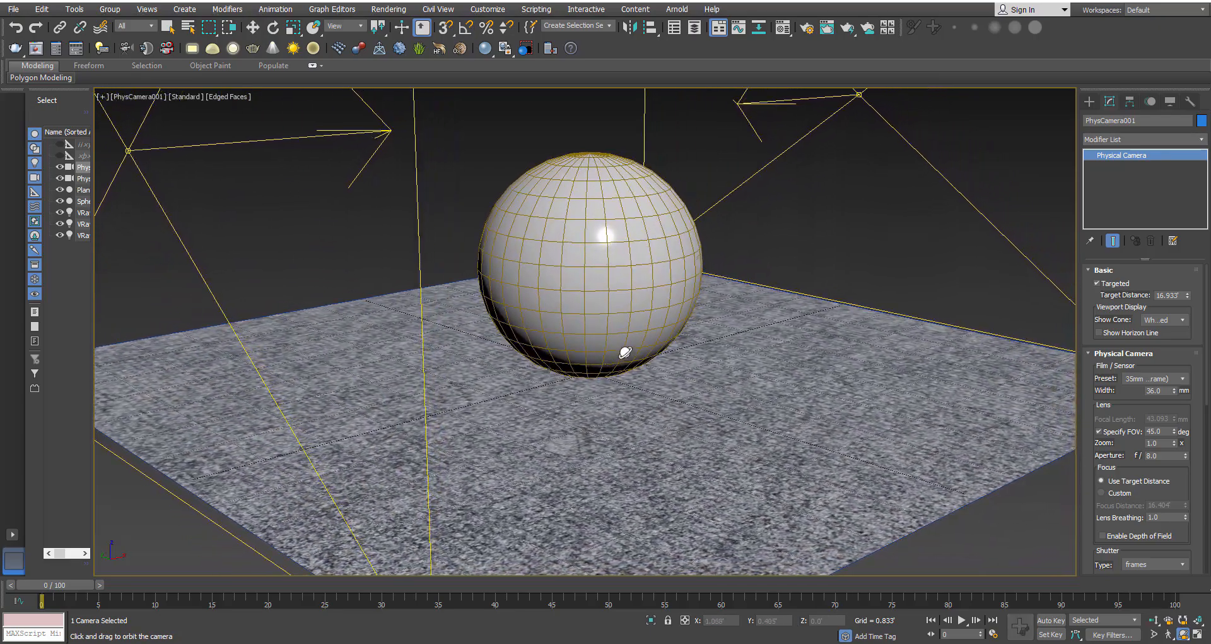
- Render the physical camera view with V-Ray, turning on mouse tracking for the render buckets, and inspect the reflections on the sphere
key("shift+q")
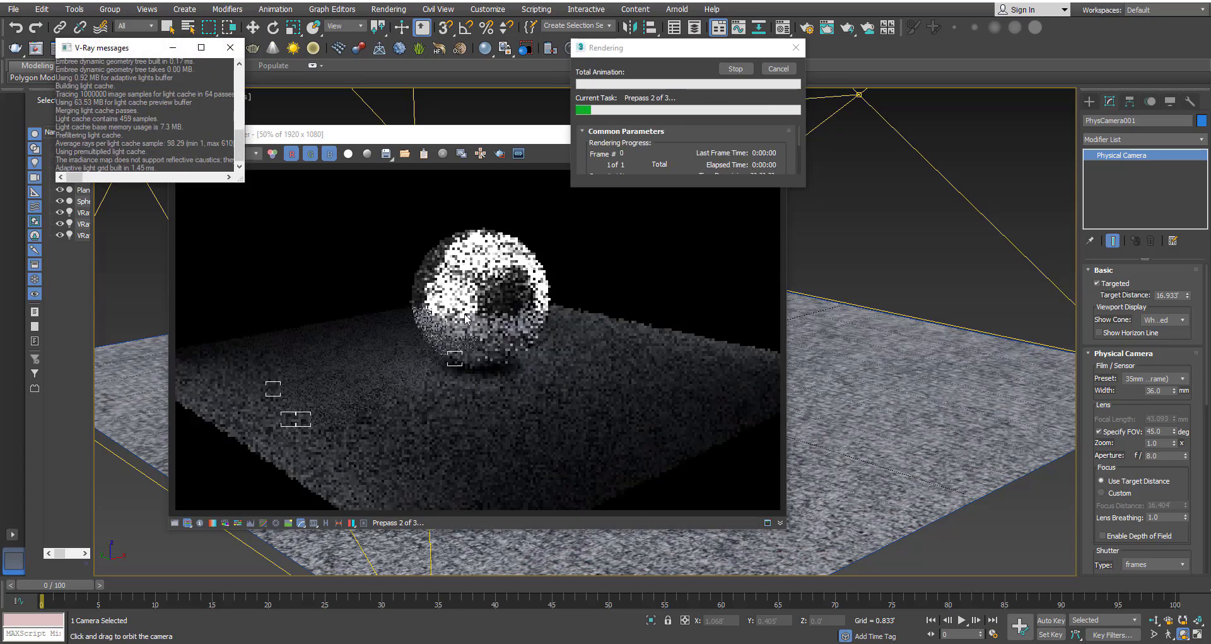
left_click(504, 278)
scroll(502, 281, "down", 1)
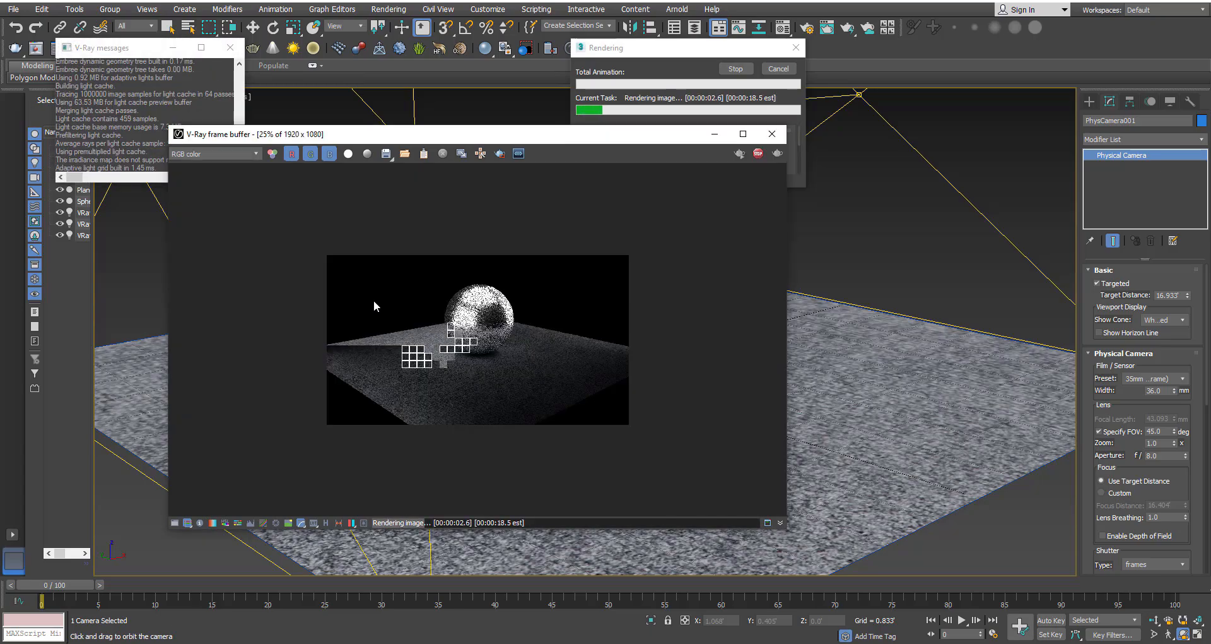
scroll(490, 290, "up", 1)
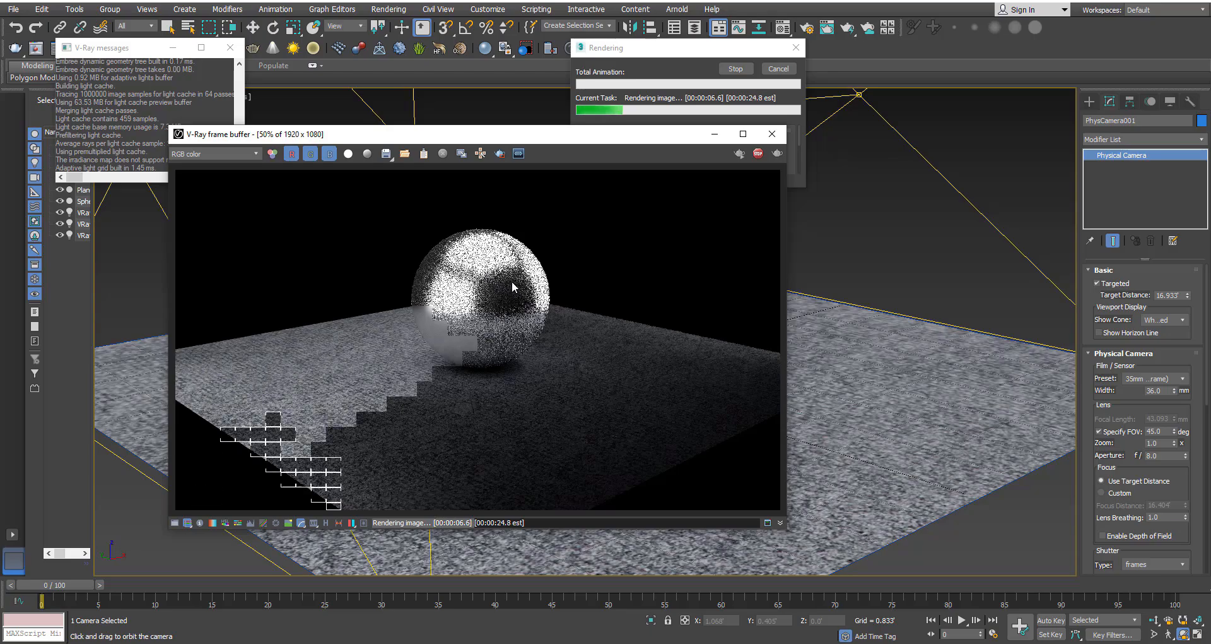
left_click(480, 154)
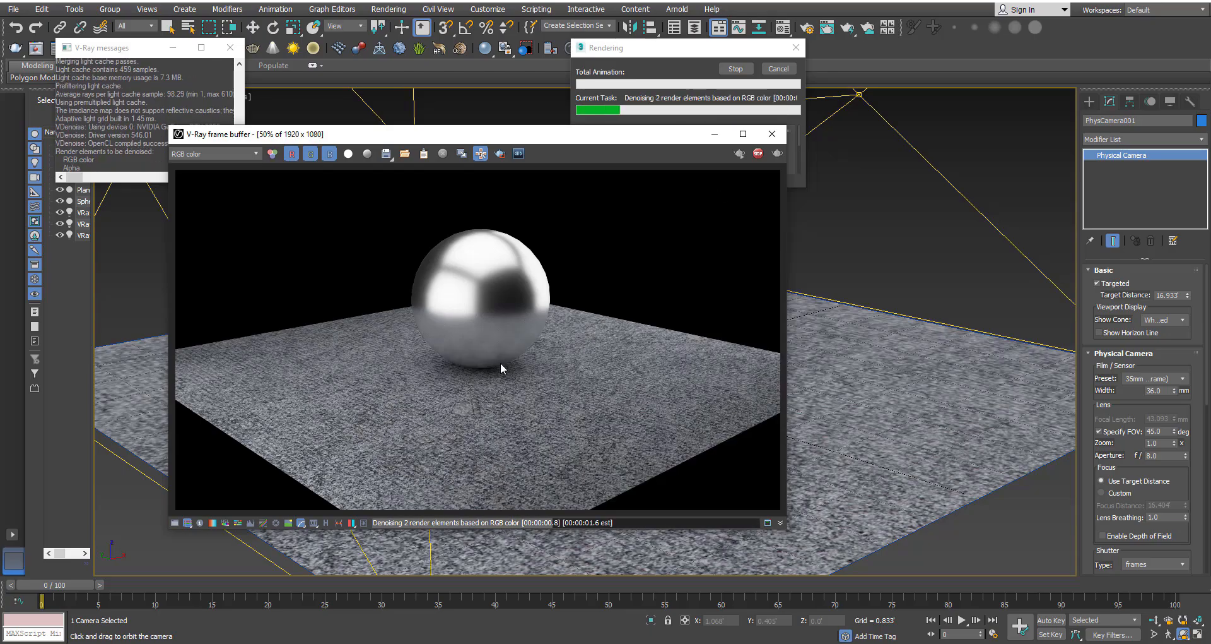
double_click(482, 308)
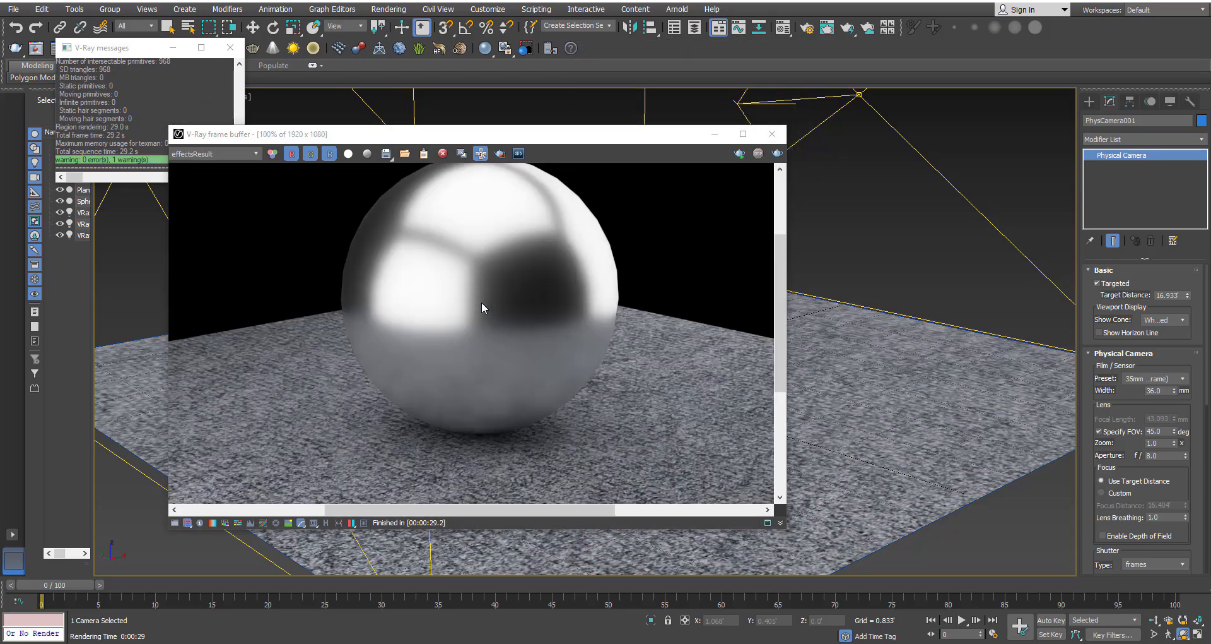
scroll(493, 309, "down", 3)
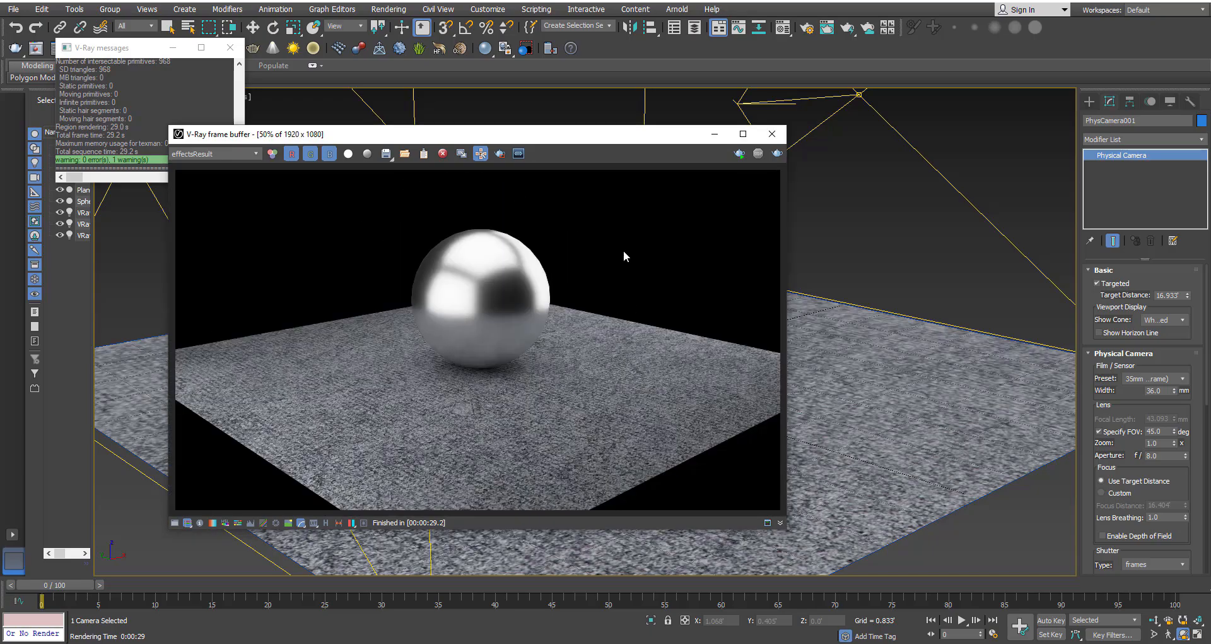